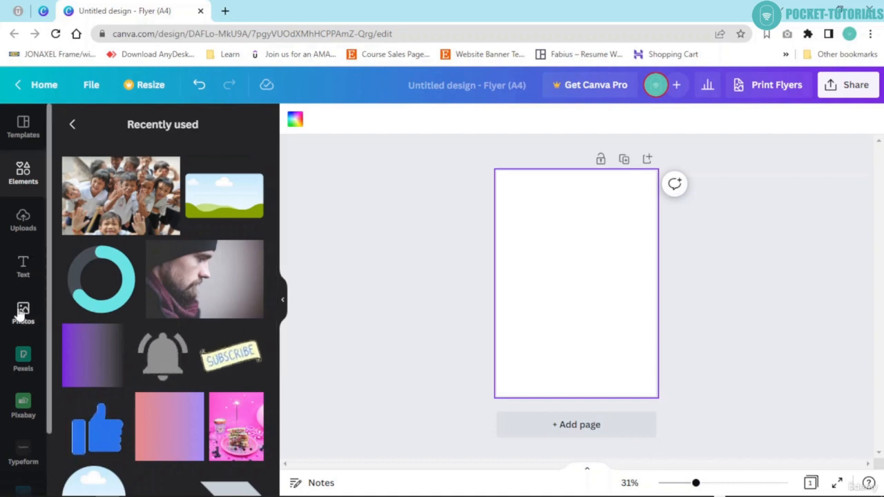
Open the photo library with its education search results
left_click(23, 314)
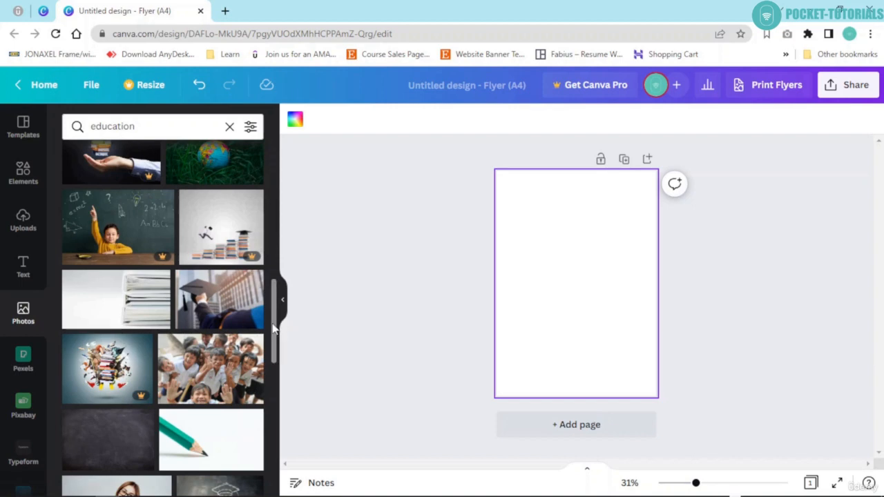
left_click_drag(274, 330, 296, 193)
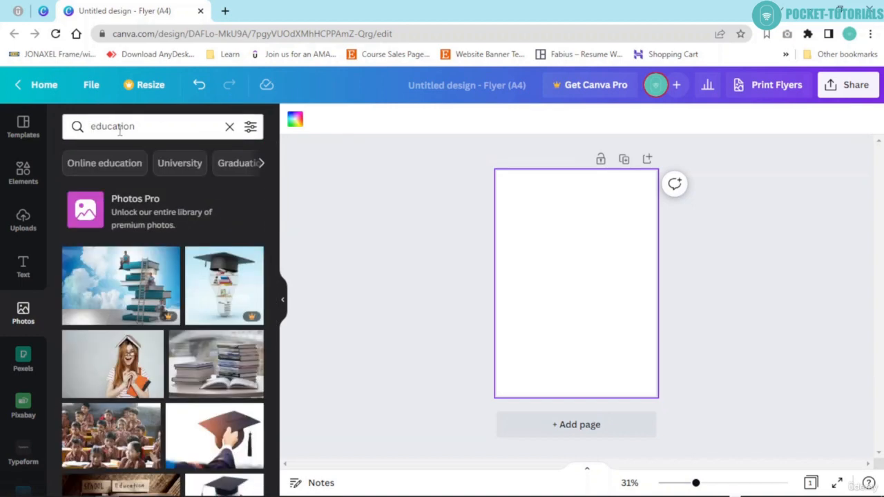
Filter the education photos by vertical orientation and lime colour, and look through the filtered results
left_click(250, 128)
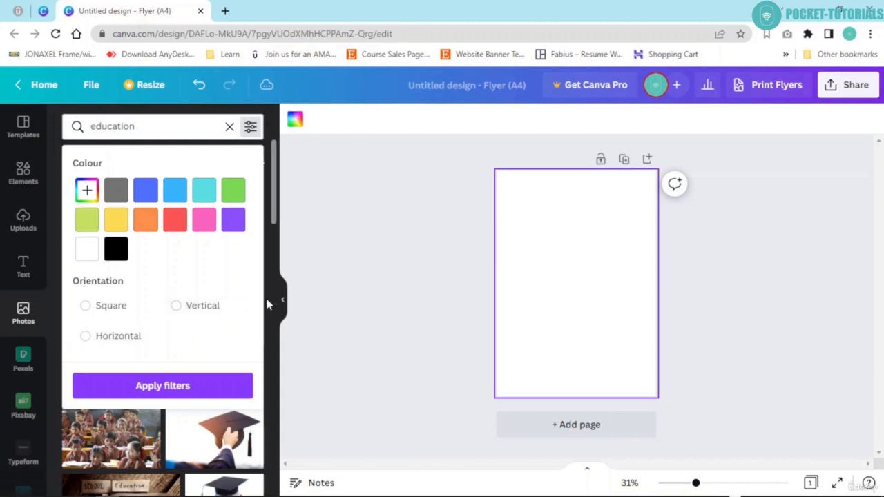
scroll(262, 309, "down", 1)
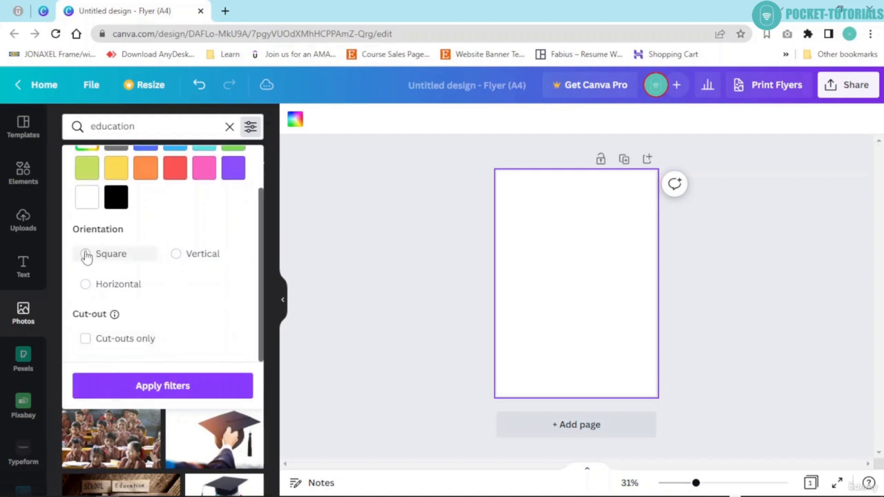
left_click(177, 255)
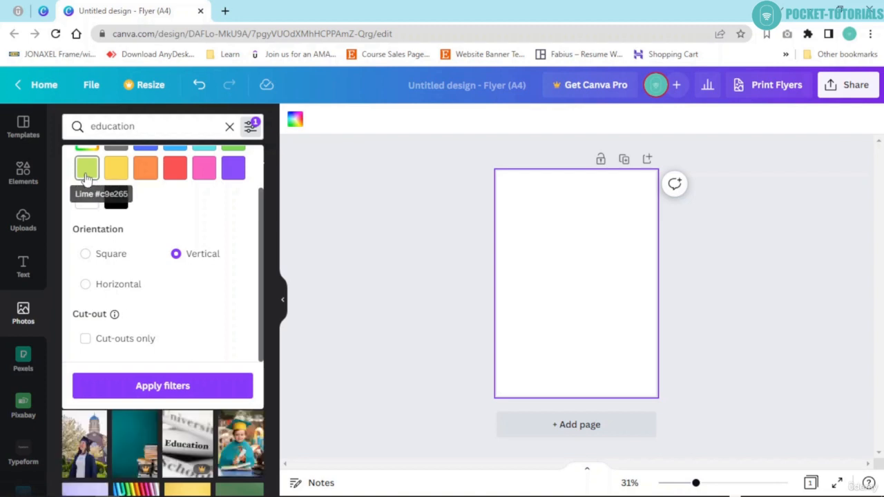
left_click(86, 173)
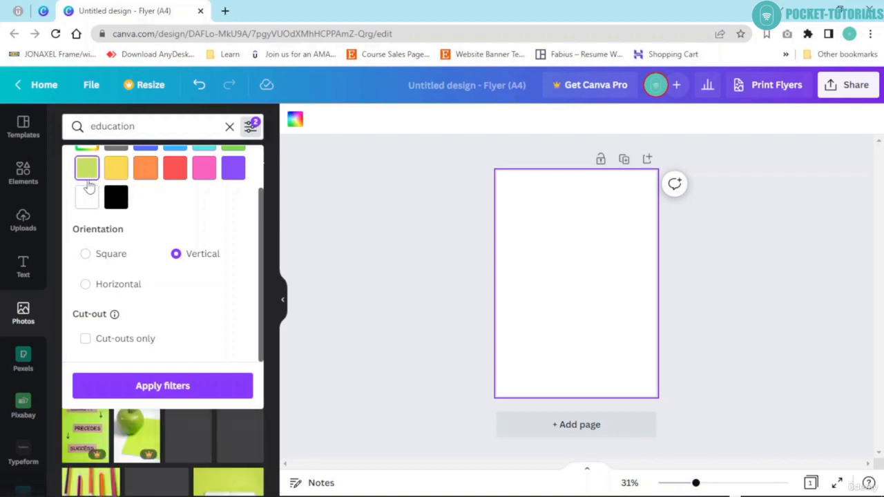
left_click(183, 389)
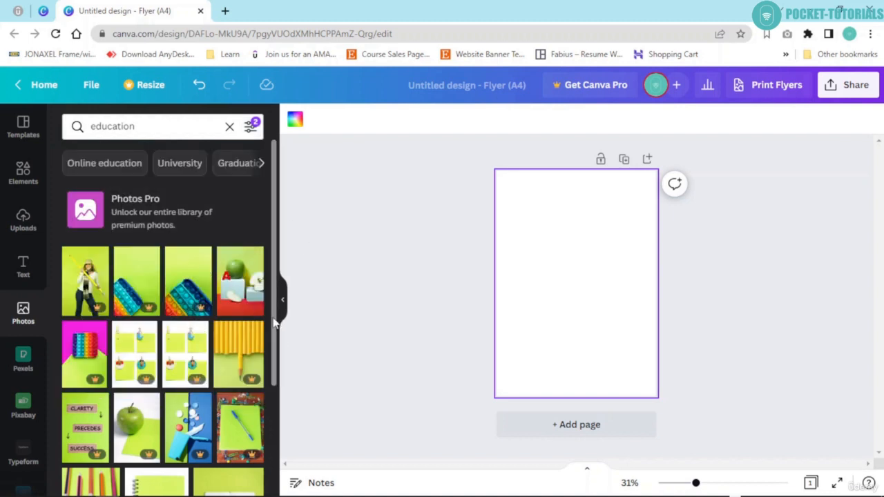
left_click_drag(275, 323, 271, 476)
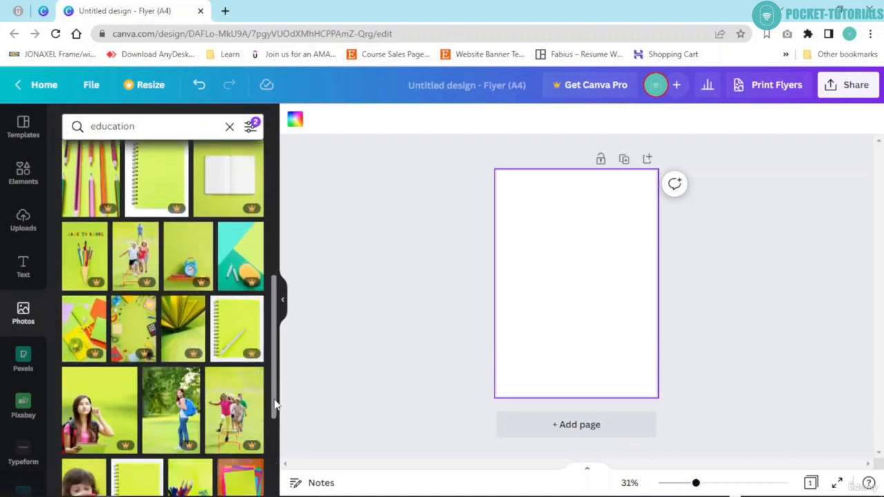
left_click_drag(275, 406, 288, 260)
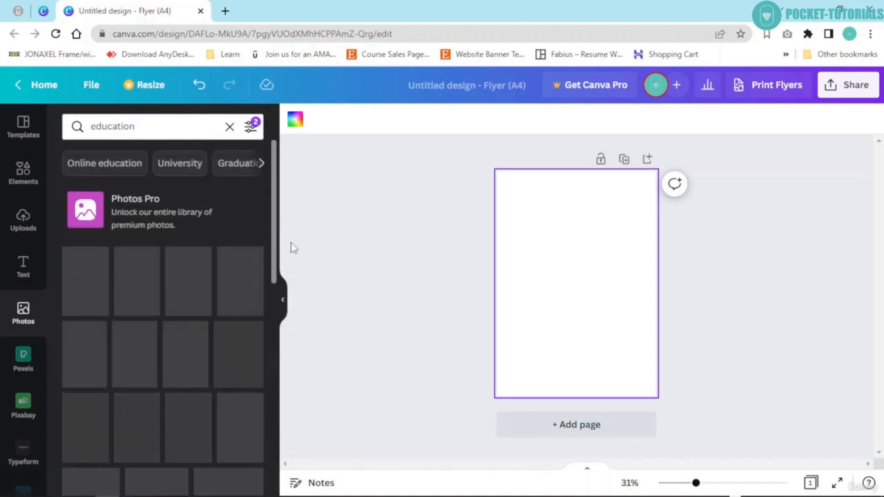
Remove the vertical orientation and lime colour filters from the education photo search
left_click(251, 129)
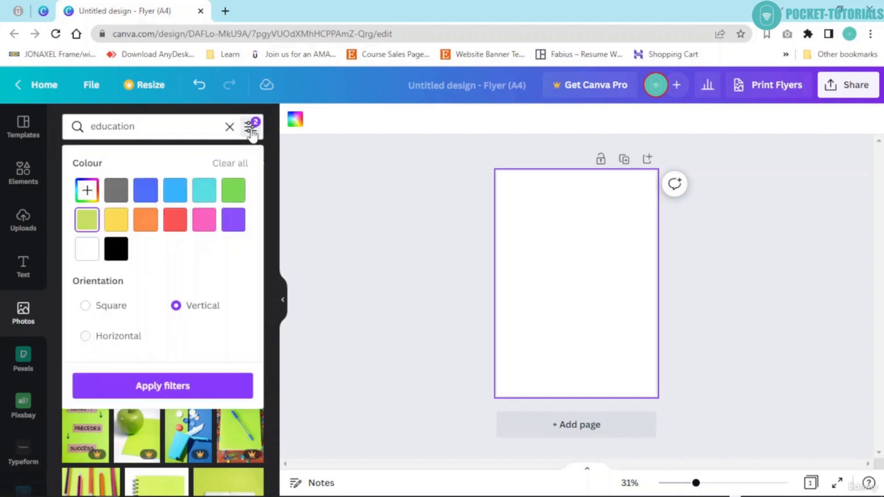
left_click(178, 312)
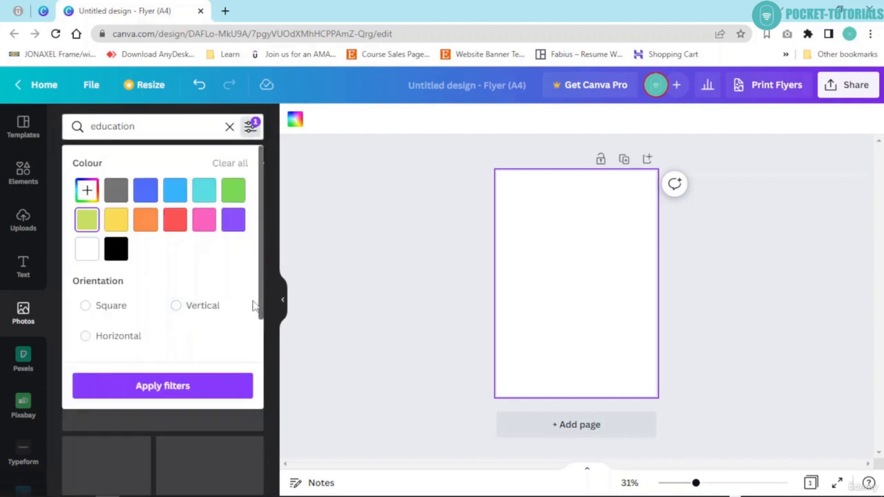
scroll(255, 311, "down", 2)
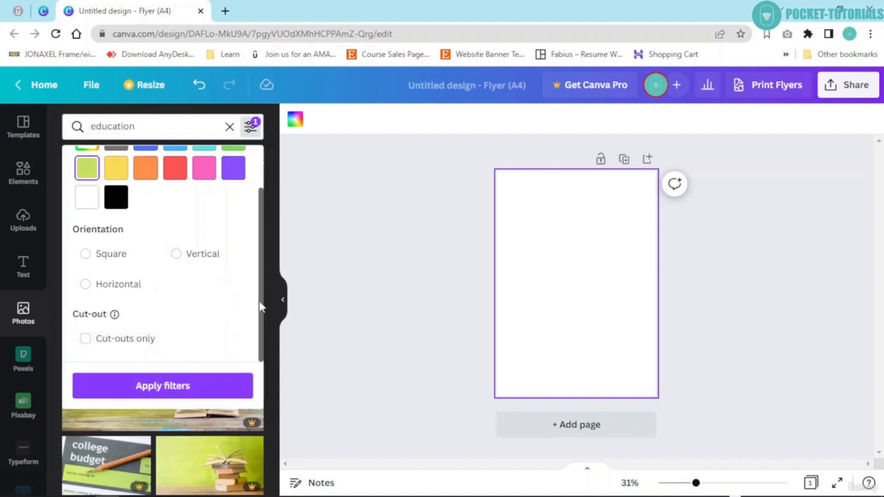
scroll(260, 307, "up", 2)
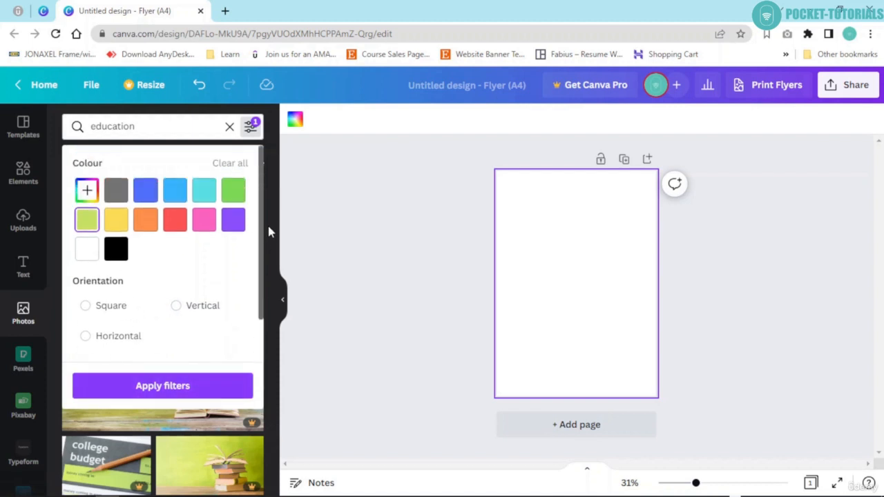
left_click(229, 169)
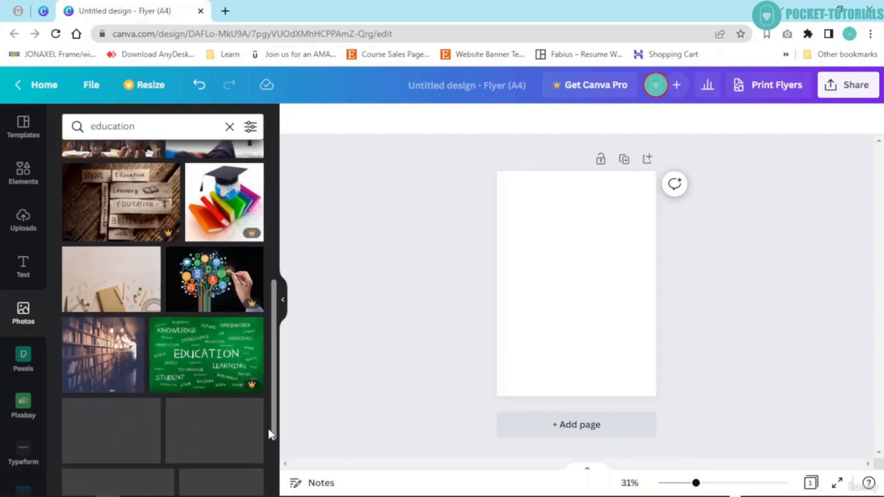
Find the free education photo of the smiling girl with glasses holding brown books and add it to the flyer page
scroll(270, 449, "down", 1)
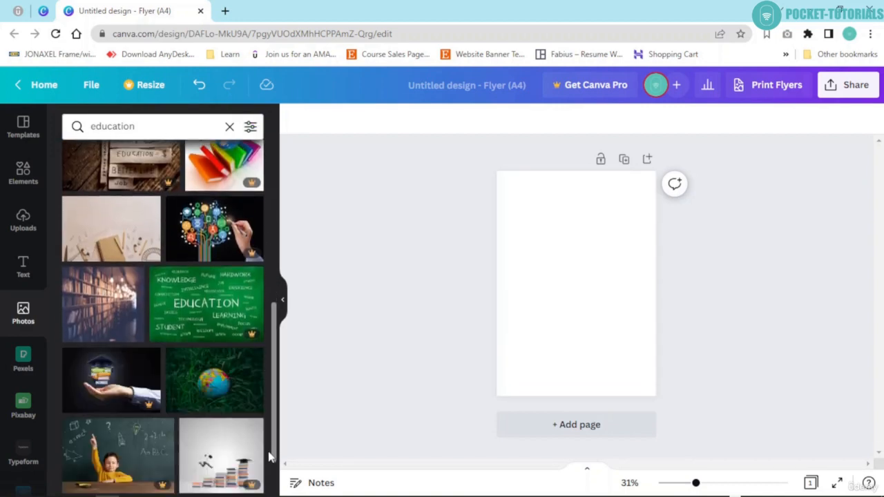
scroll(273, 450, "down", 3)
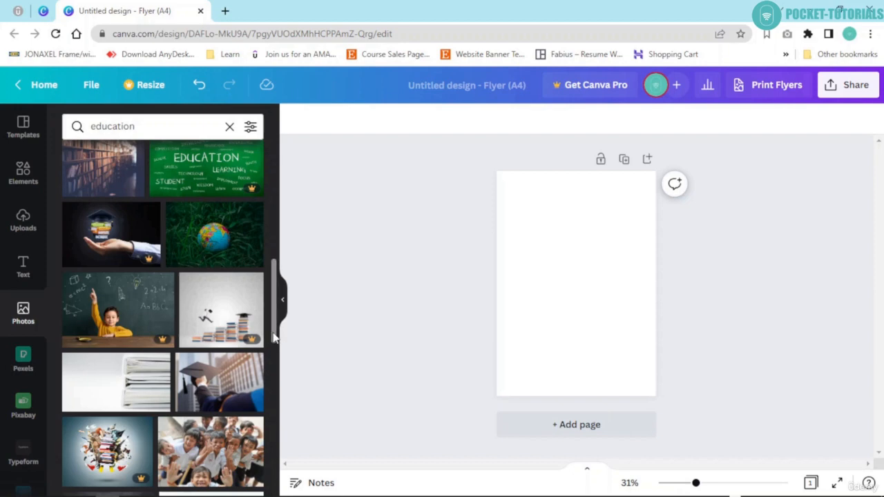
left_click_drag(273, 337, 275, 405)
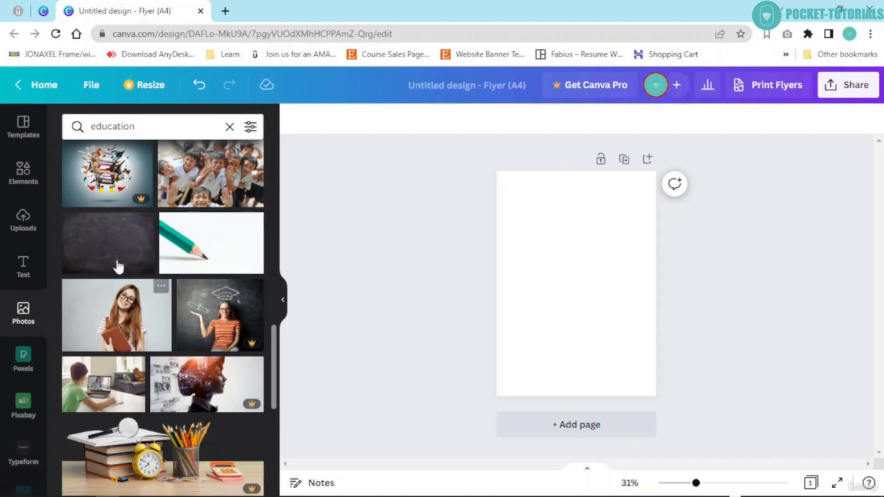
left_click(111, 326)
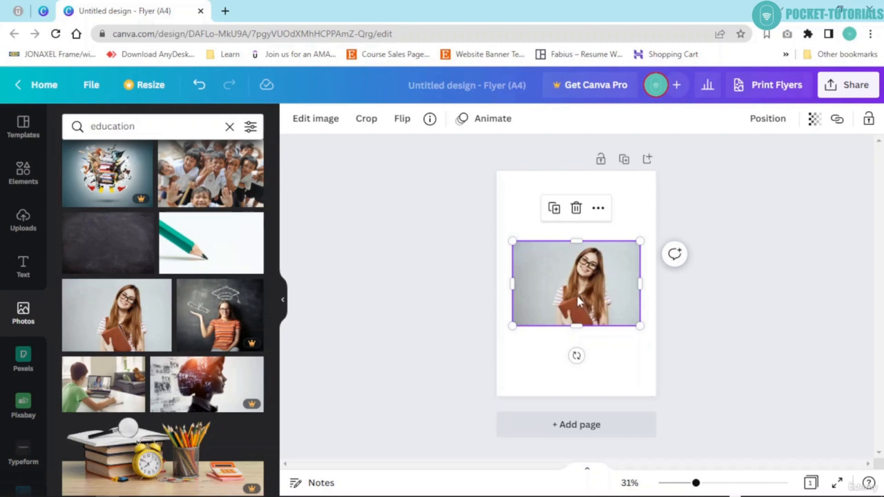
Add a single-cell grid covering the whole page and place the girl photo inside it as the fill
left_click(23, 176)
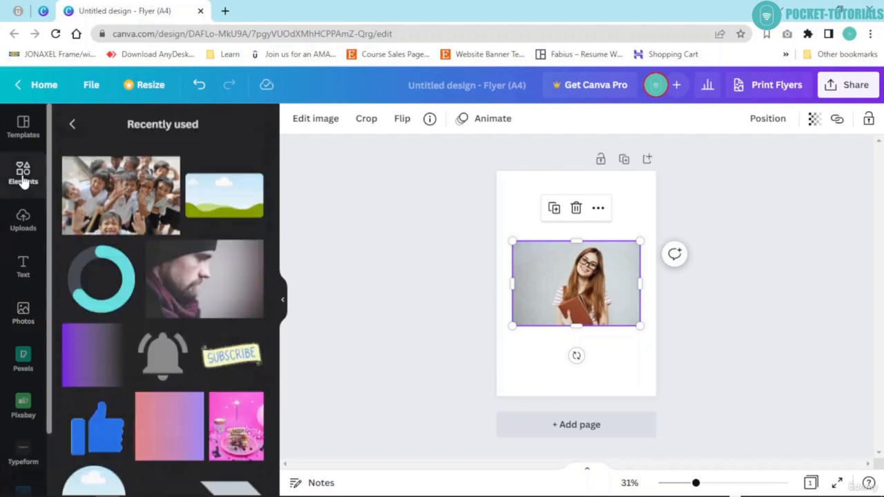
left_click(73, 125)
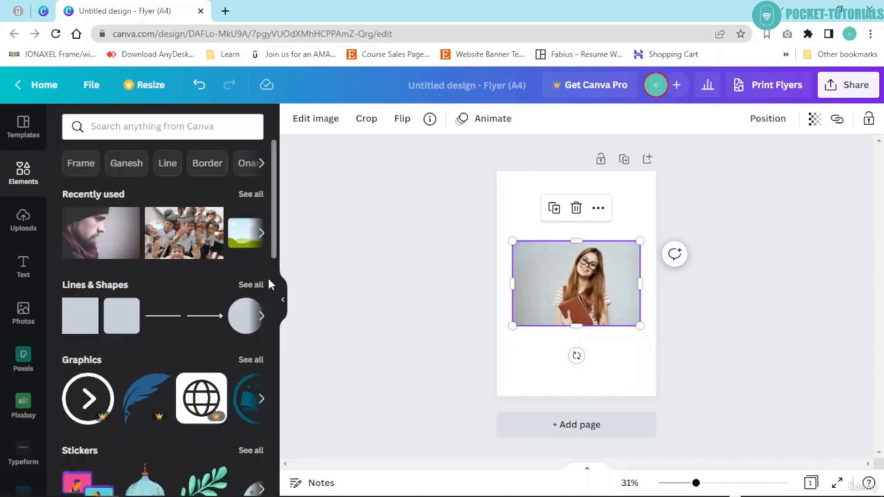
left_click_drag(276, 253, 290, 433)
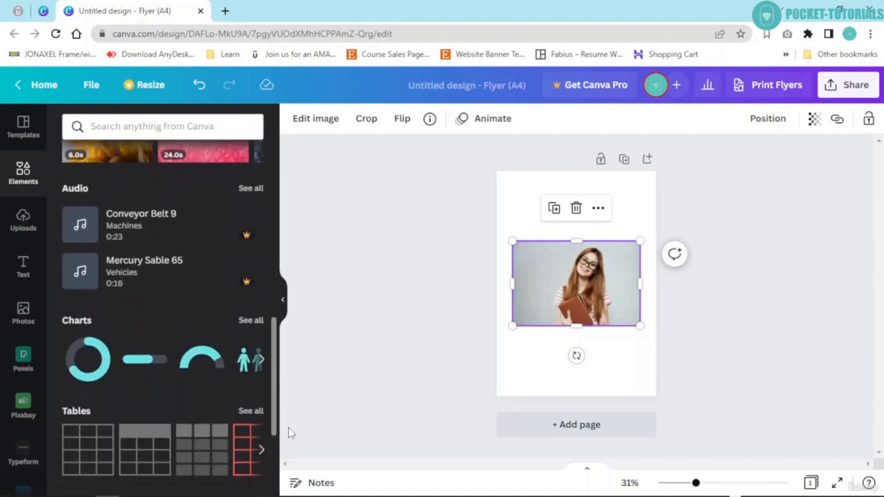
scroll(207, 441, "down", 3)
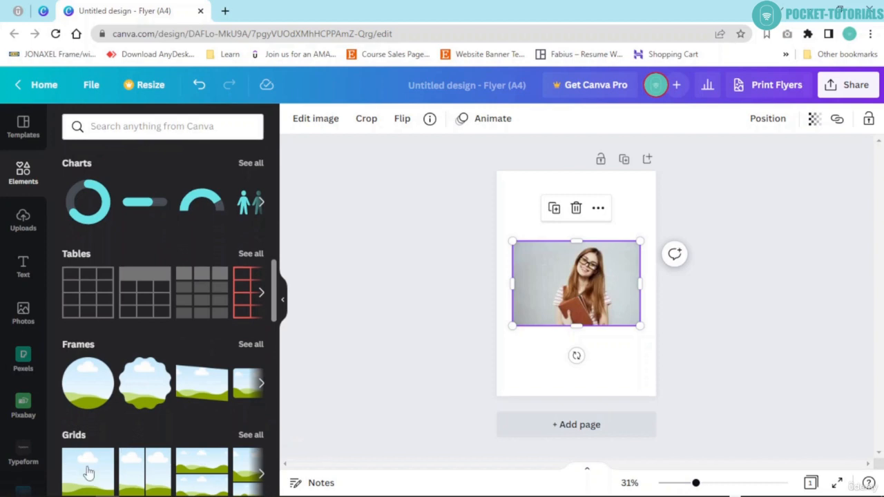
left_click(87, 471)
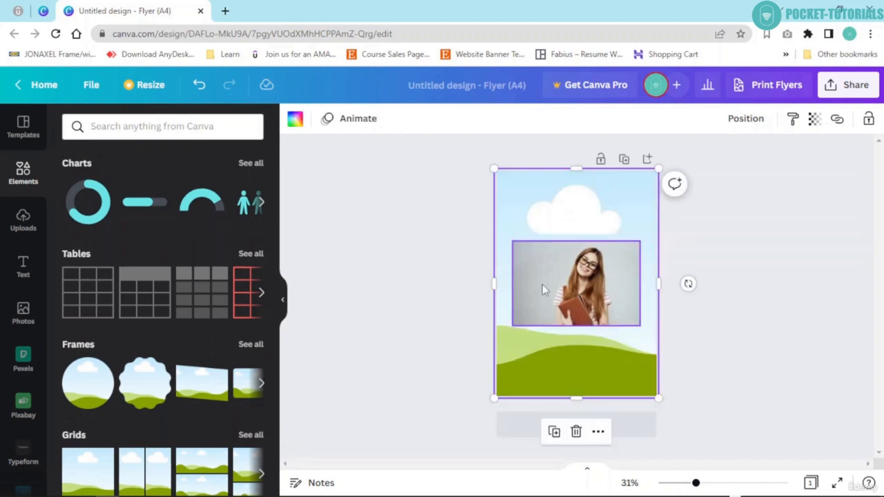
left_click(558, 269)
left_click_drag(557, 269, 551, 302)
left_click(338, 211)
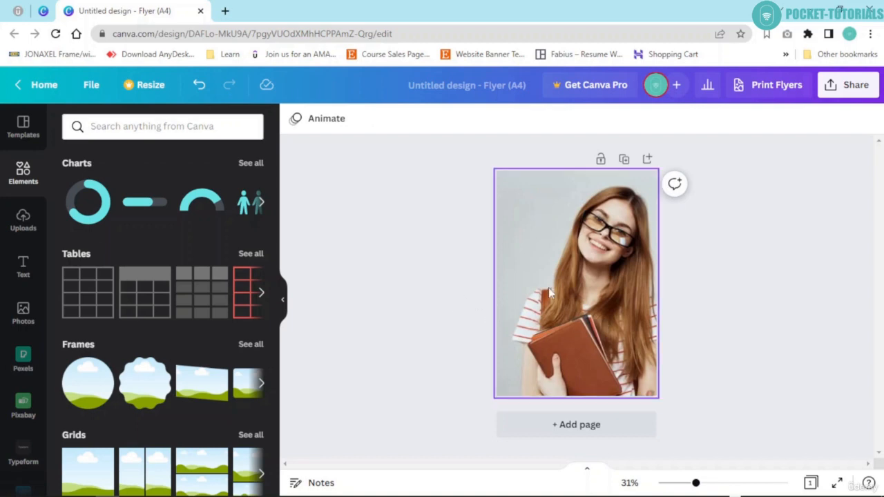
Reposition the photo within the grid so the girl sits closer to the page's right edge
double_click(554, 307)
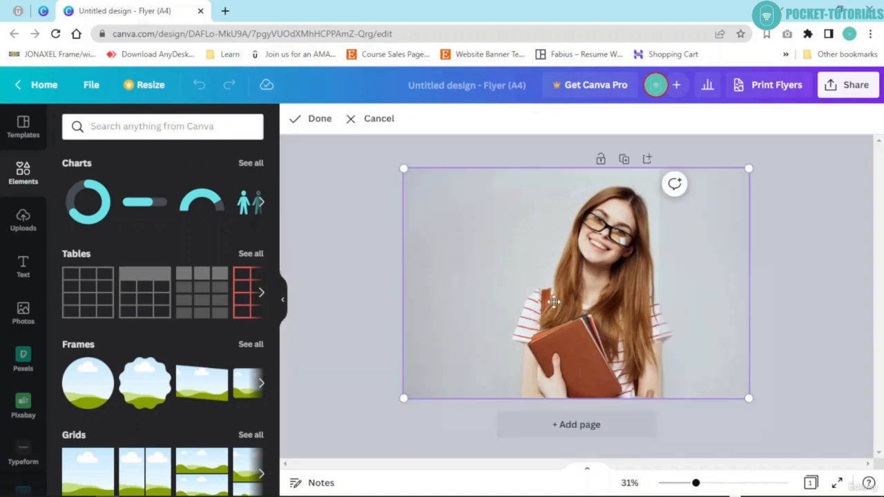
left_click_drag(554, 301, 599, 314)
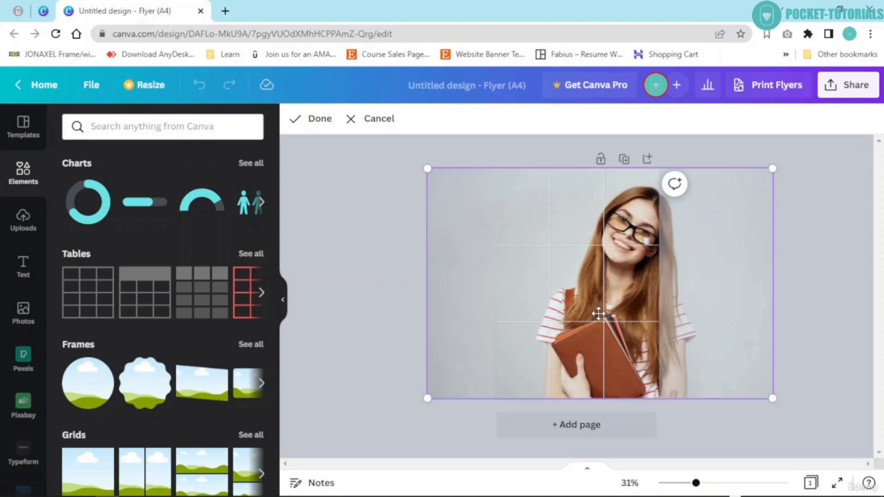
left_click(319, 120)
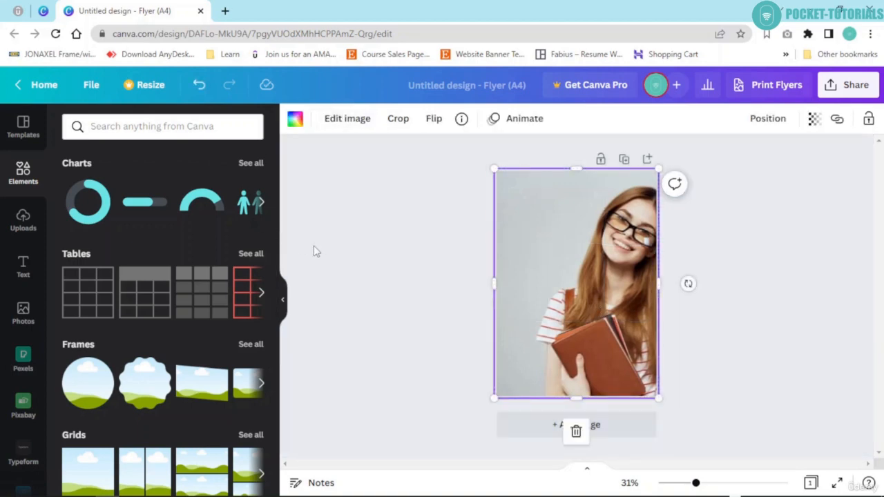
Try flipping the girl photo horizontally and vertically, and flip it back to its original orientation
left_click(605, 250)
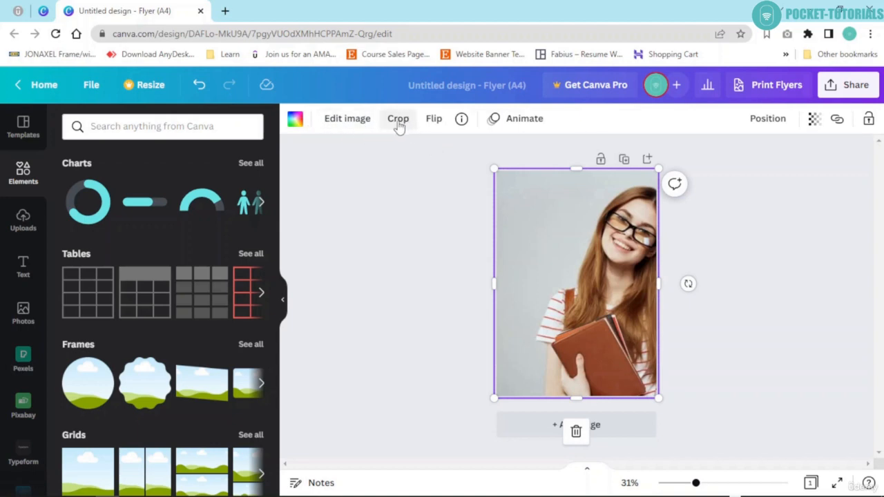
left_click(435, 123)
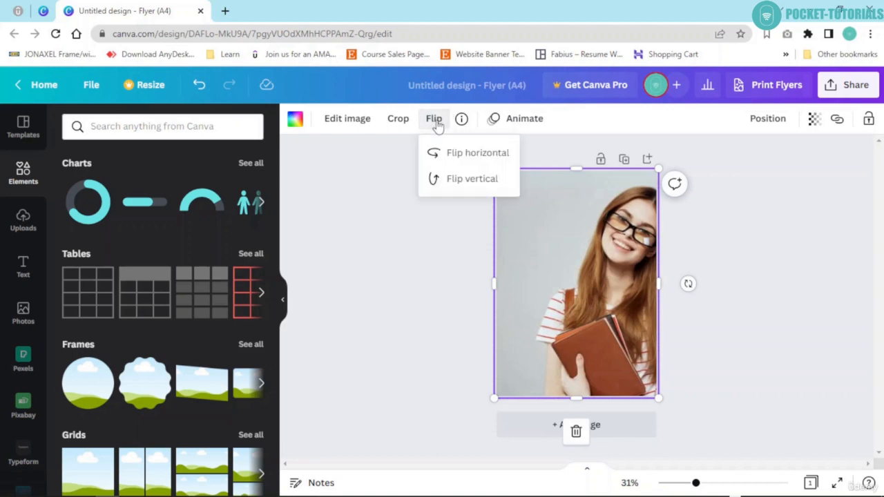
left_click(472, 160)
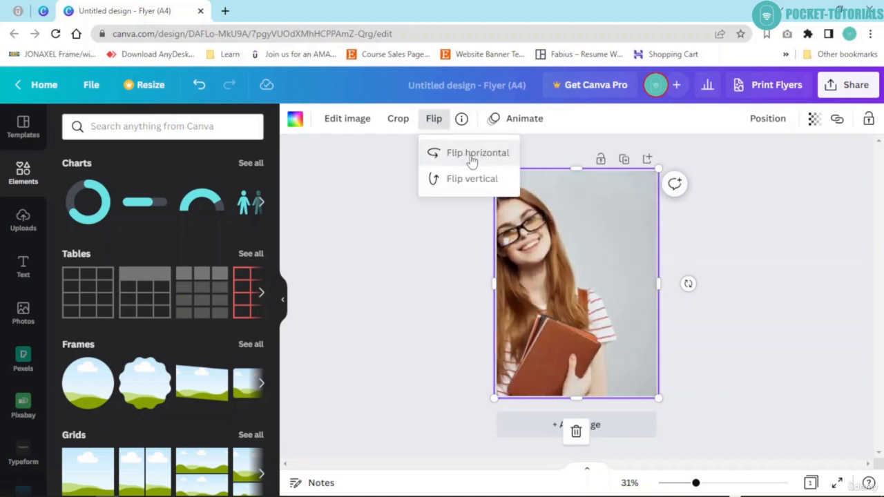
left_click(457, 185)
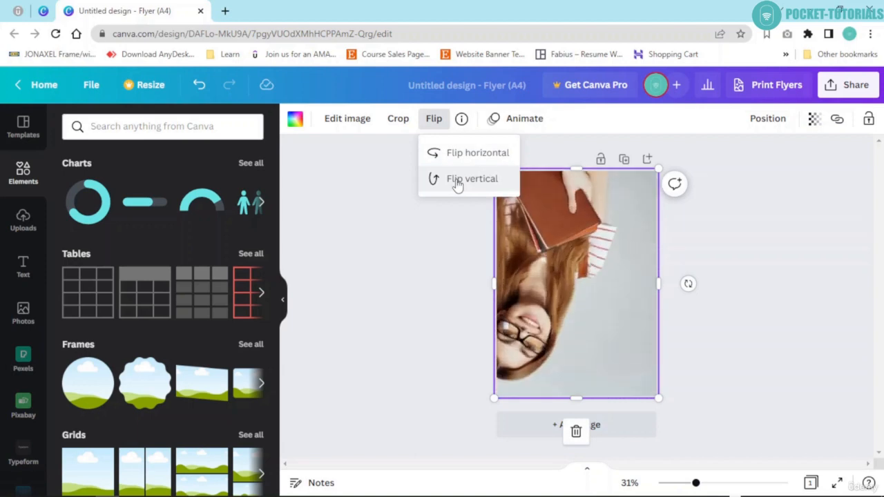
left_click(451, 181)
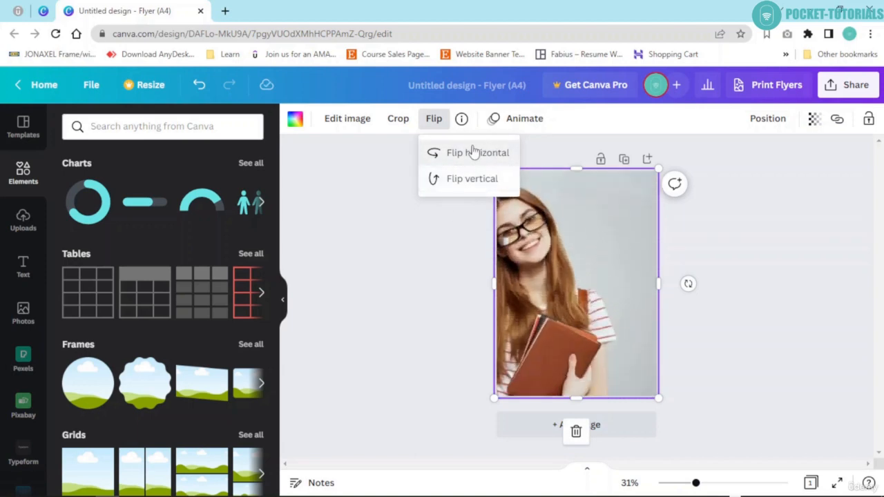
left_click(473, 153)
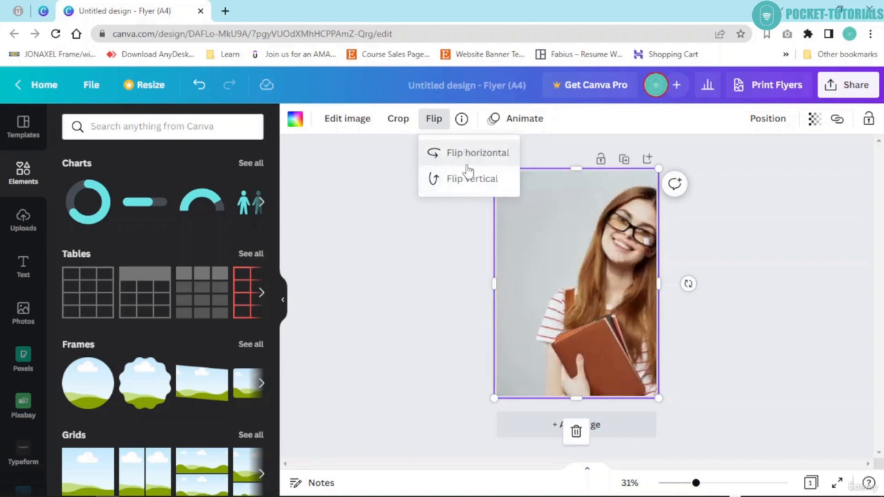
left_click(366, 183)
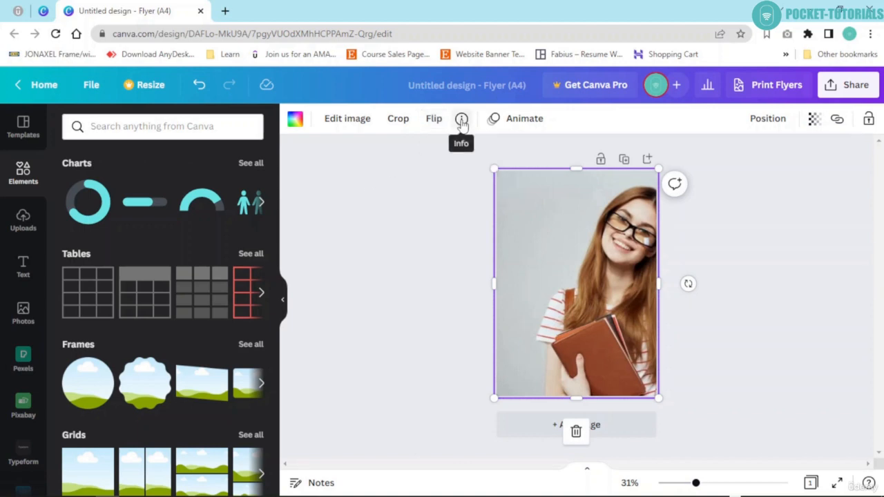
View the information details of the girl photo
left_click(461, 119)
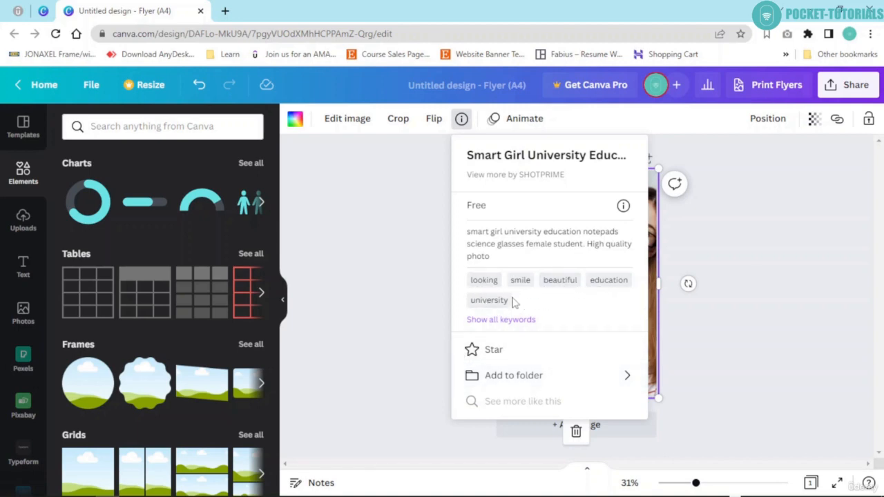
Try the Pan photo animation on the girl photo for both enter and exit, and remove the animation
left_click(413, 258)
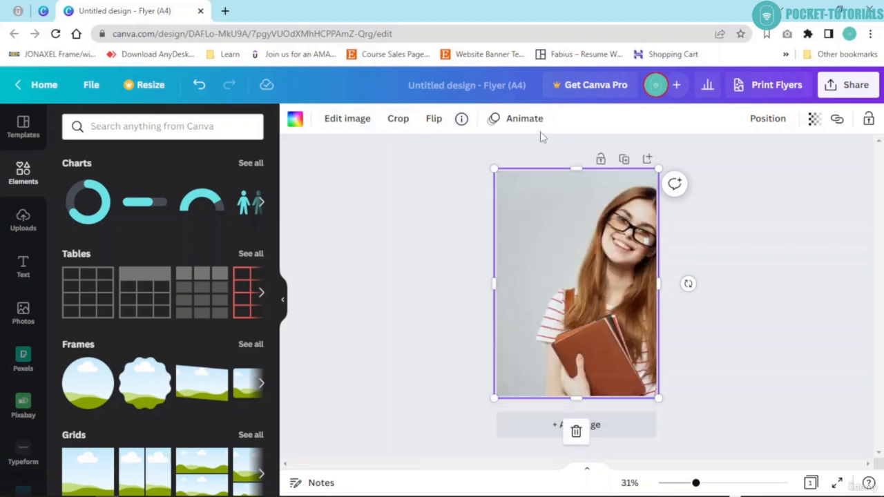
left_click(511, 120)
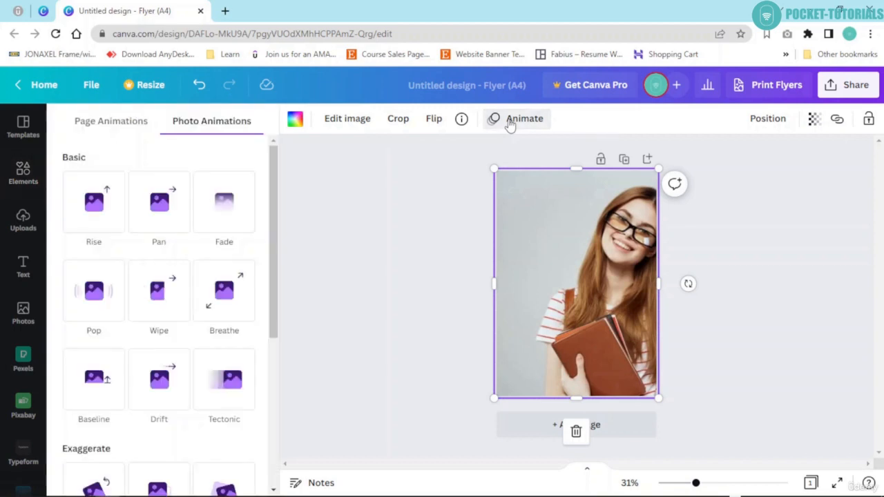
left_click(166, 218)
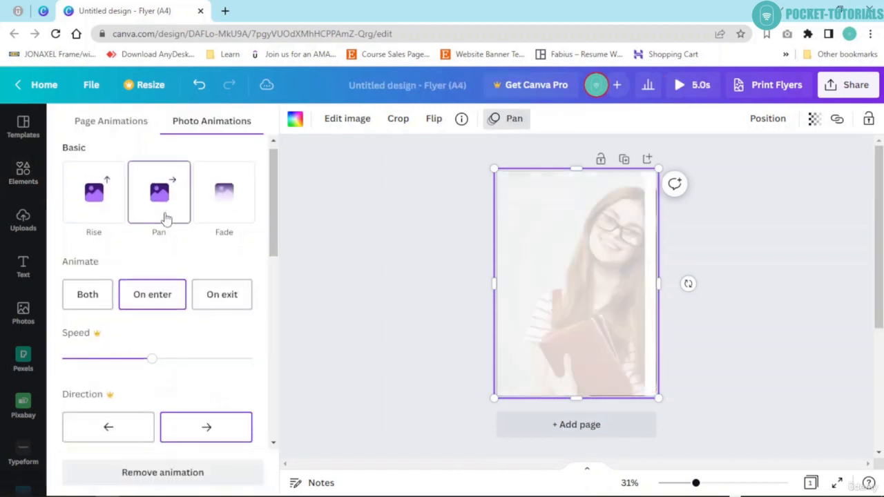
left_click(87, 305)
left_click(182, 481)
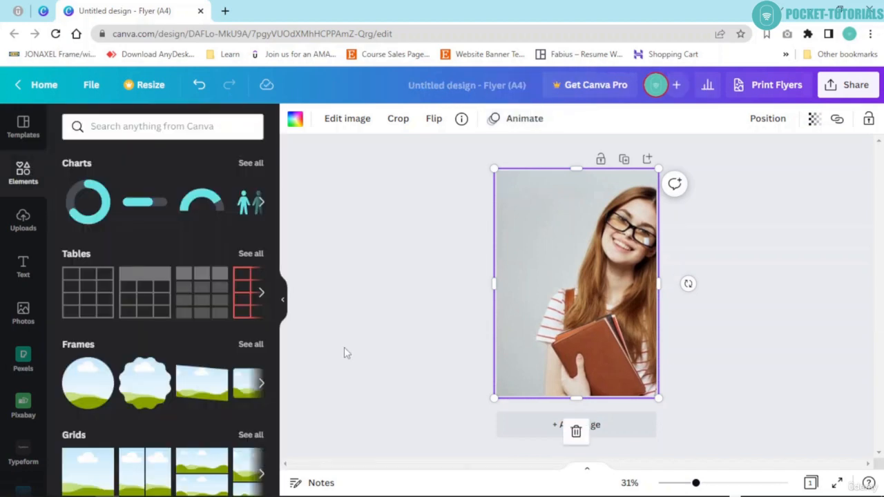
Reposition the photo within its crop so the girl sits closer to the page's centre
left_click(398, 119)
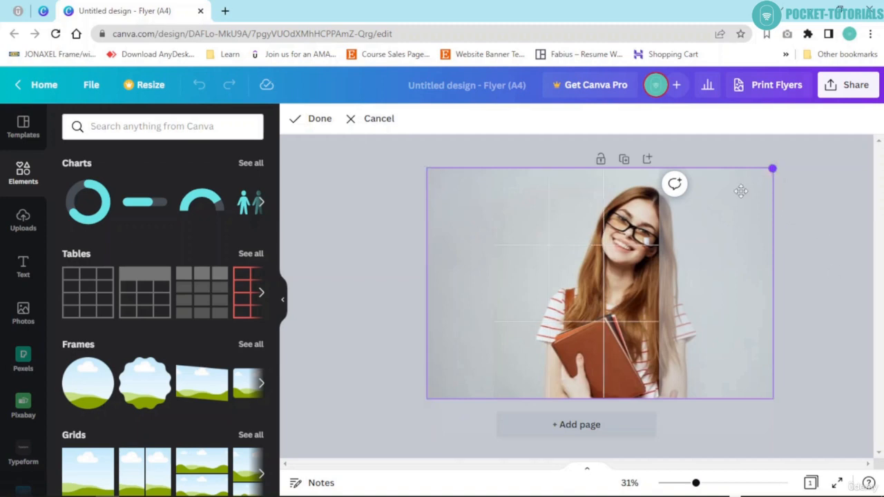
left_click_drag(598, 277, 565, 280)
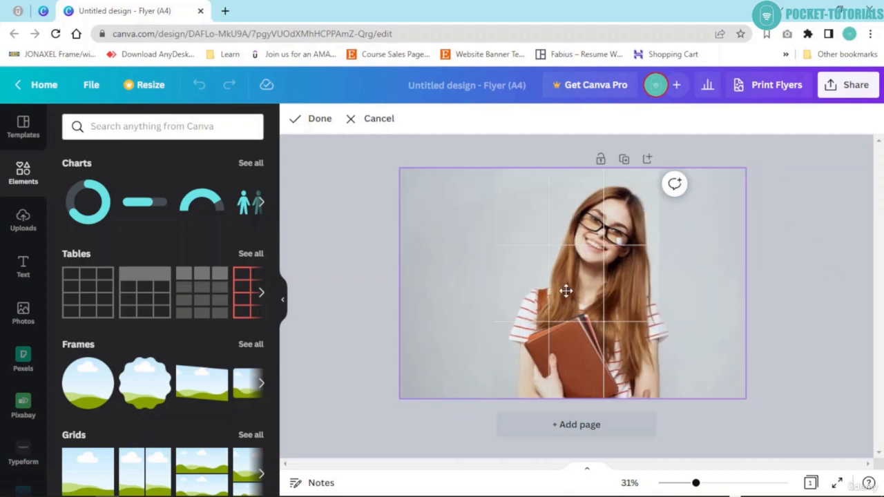
left_click(316, 121)
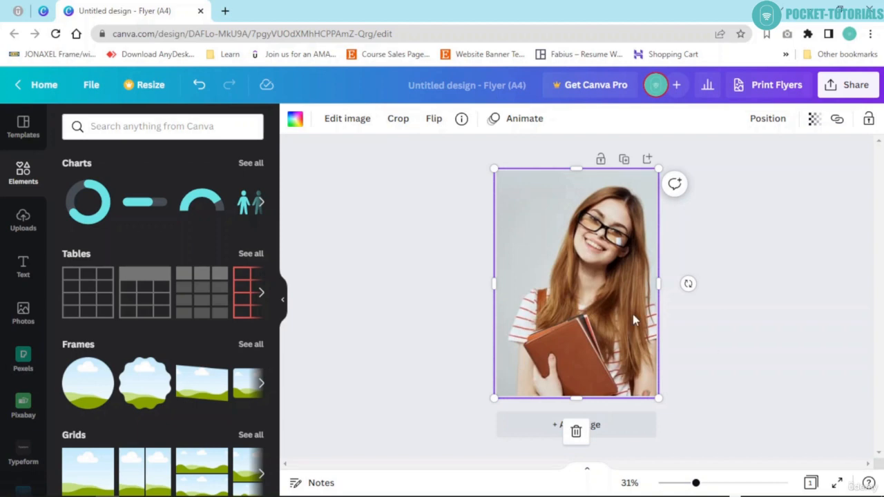
Adjust the girl photo to brightness 19, contrast -22 and saturation 14
left_click(344, 123)
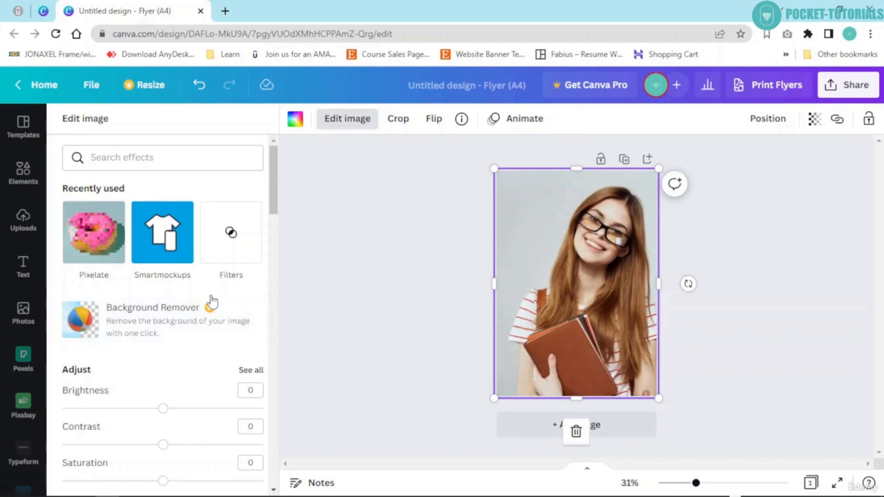
left_click_drag(276, 214, 276, 243)
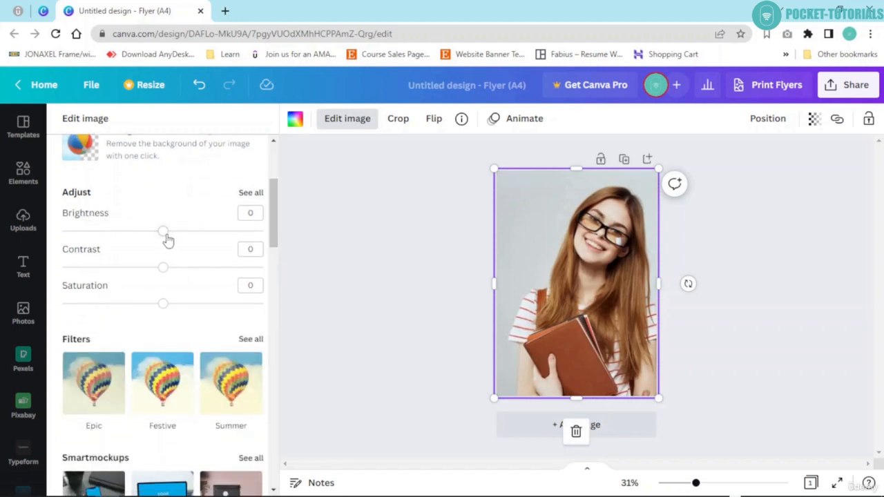
left_click_drag(166, 237, 182, 238)
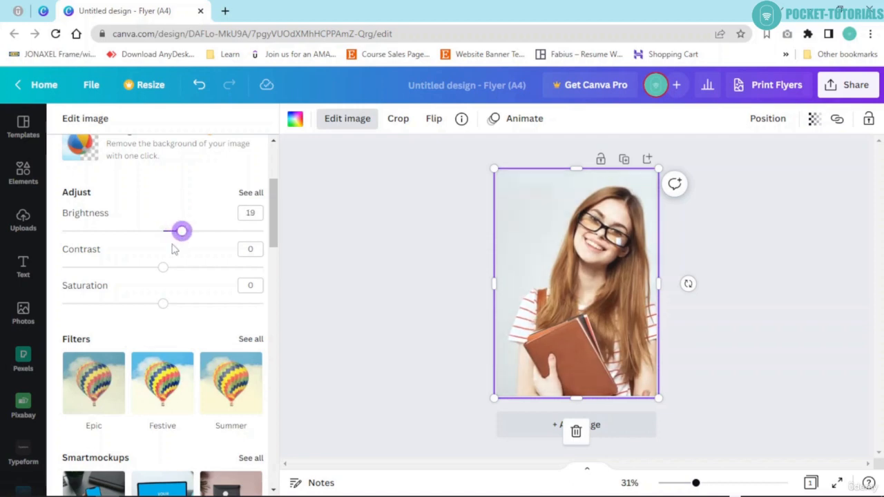
left_click_drag(166, 275, 142, 277)
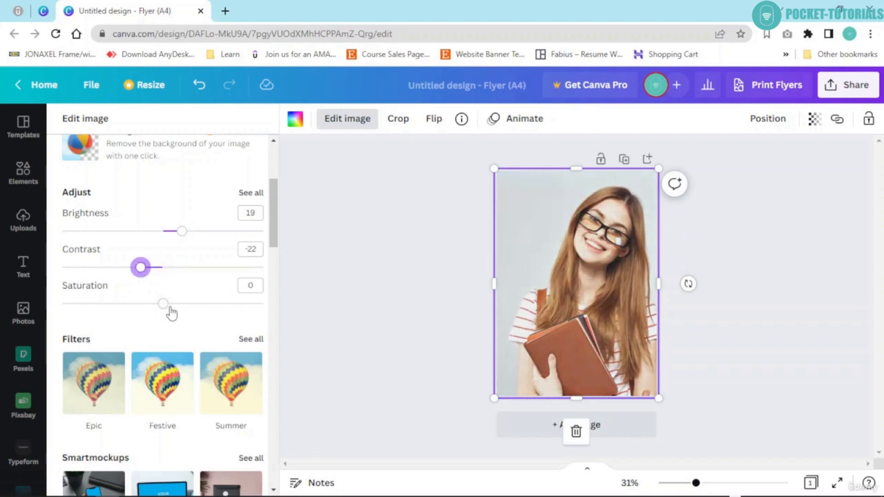
left_click_drag(164, 310, 178, 311)
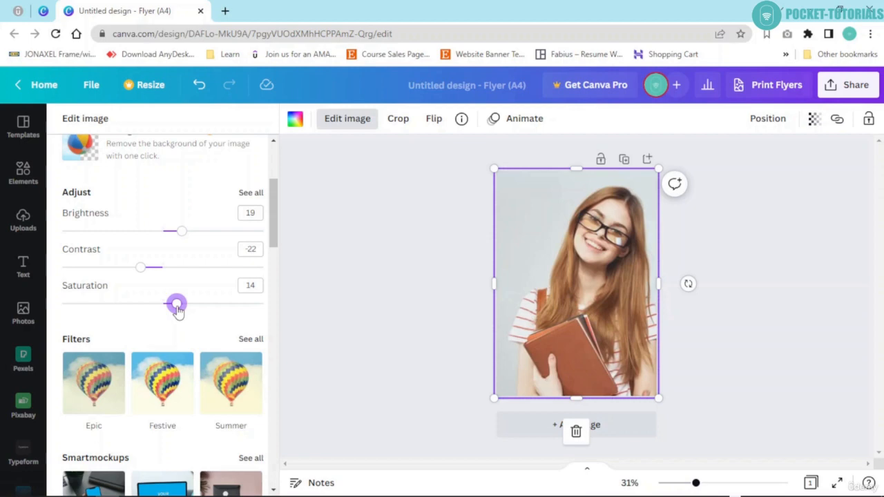
Raise the photo's saturation to 18, contrast to 12 and brightness to 34
mouse_move(178, 310)
left_mouse_down()
mouse_move(266, 316)
mouse_move(181, 308)
left_mouse_up()
left_click_drag(140, 268, 176, 272)
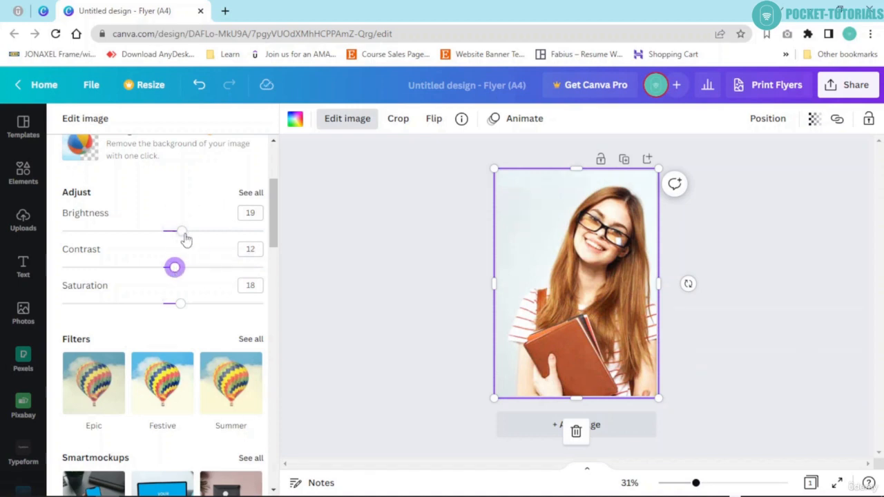
mouse_move(183, 238)
left_mouse_down()
mouse_move(213, 241)
mouse_move(117, 241)
mouse_move(199, 241)
left_mouse_up()
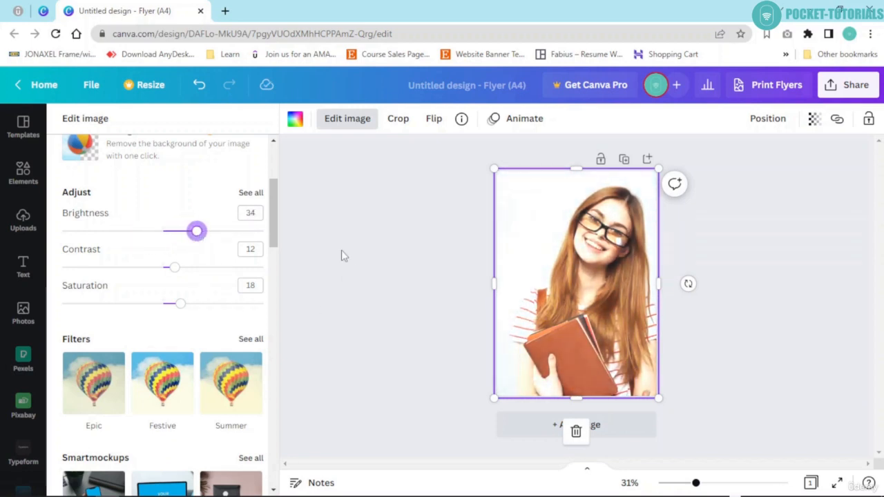
Try the Solar, Afterglow, Cali and The blues filters from the full filter collection on the girl photo
left_click_drag(277, 247, 279, 279)
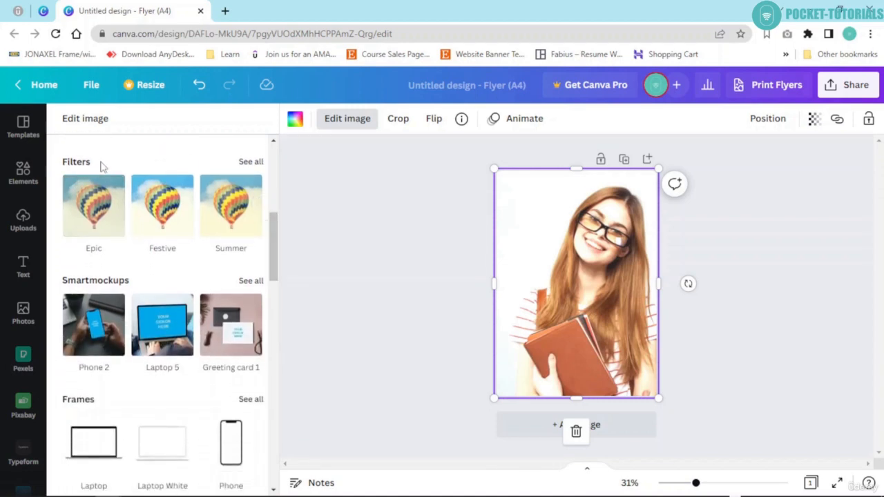
left_click(250, 162)
left_click(235, 266)
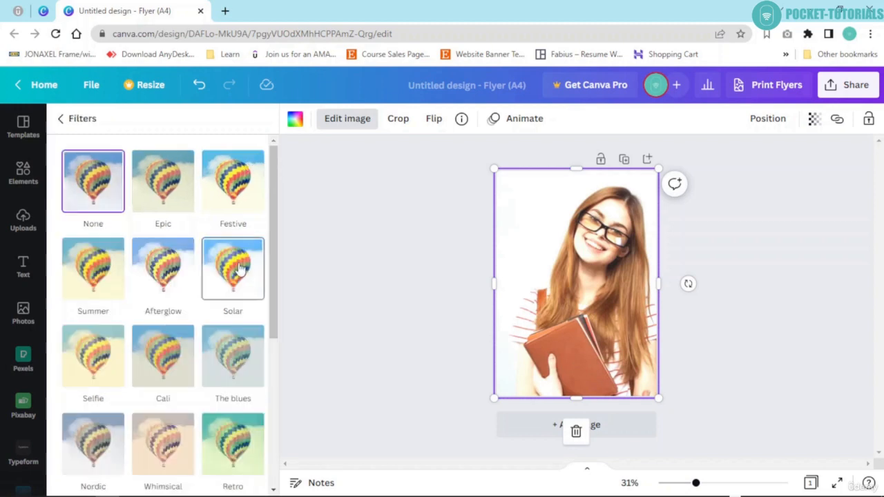
left_click(170, 277)
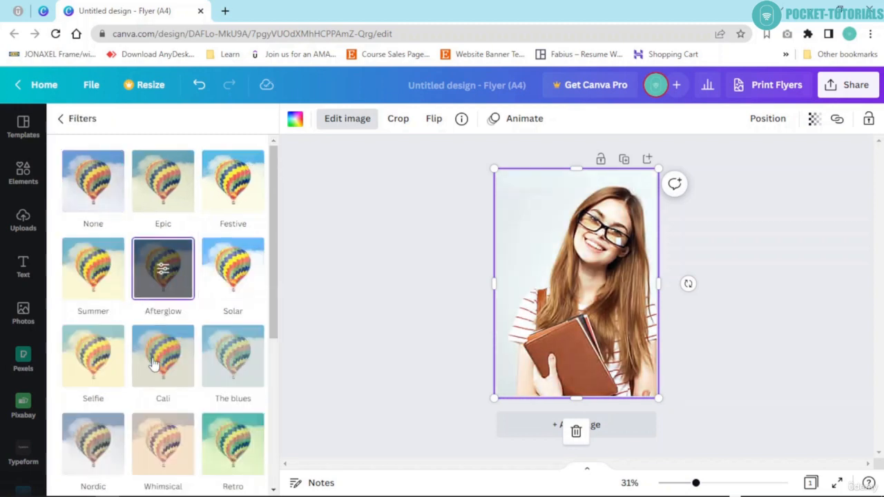
left_click(163, 354)
left_click(241, 358)
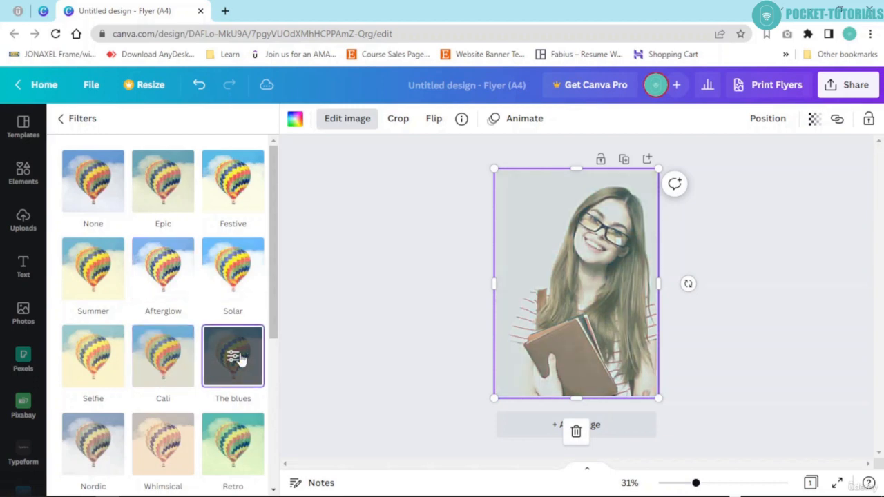
Apply the Drama filter to the girl photo and set its intensity to 26
left_click_drag(273, 319, 275, 419)
left_click(224, 364)
left_click(220, 406)
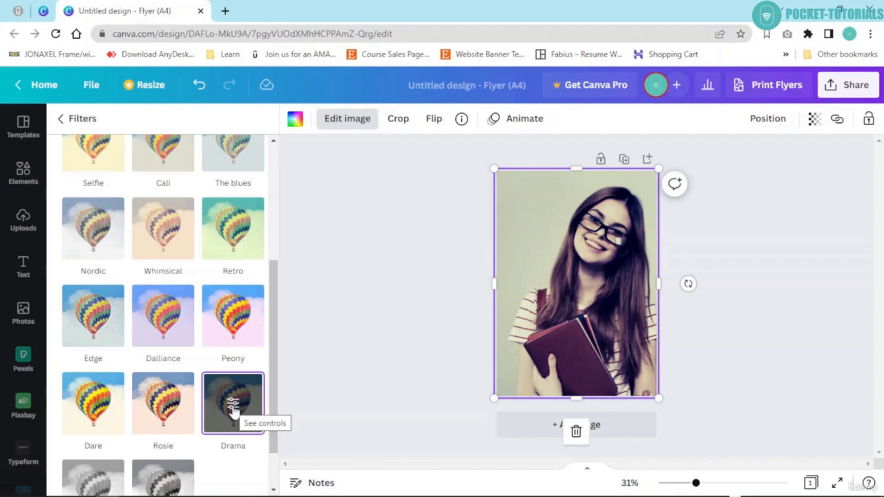
left_click(232, 409)
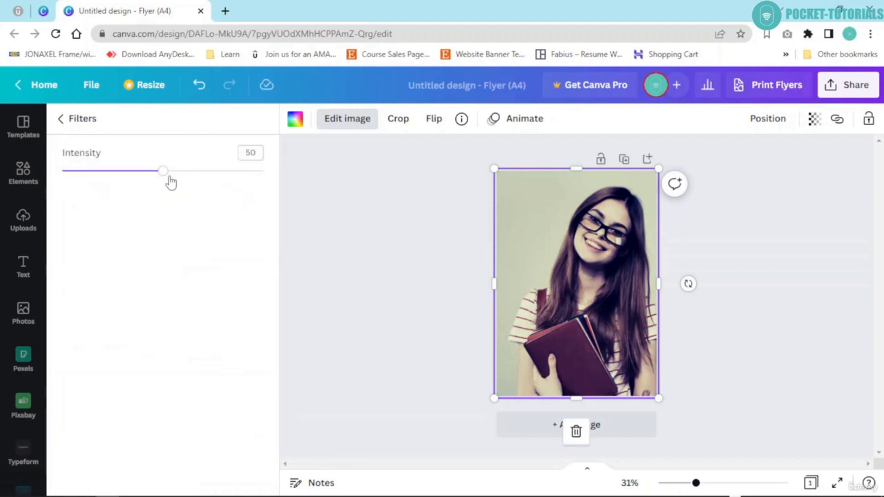
left_click_drag(163, 178, 116, 181)
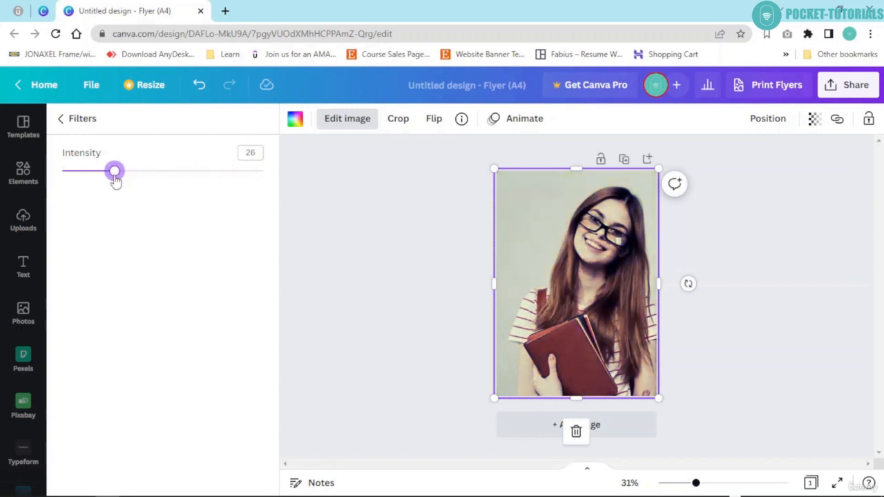
left_click(61, 119)
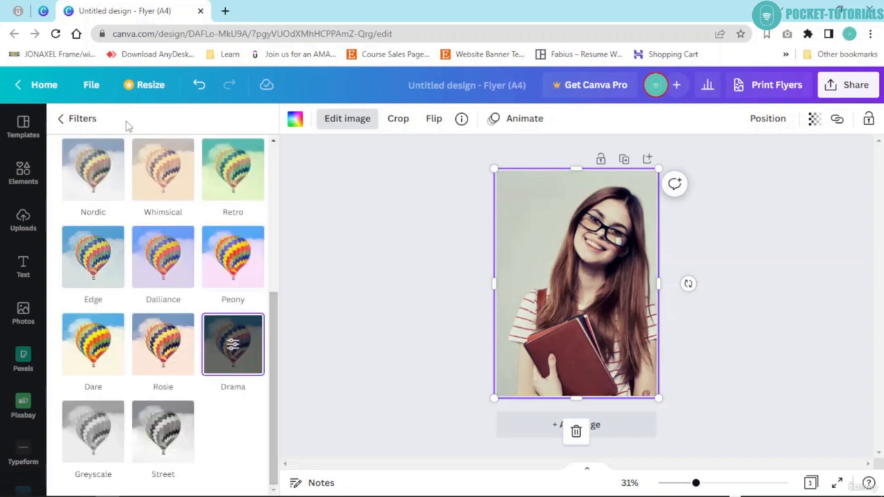
left_click(60, 121)
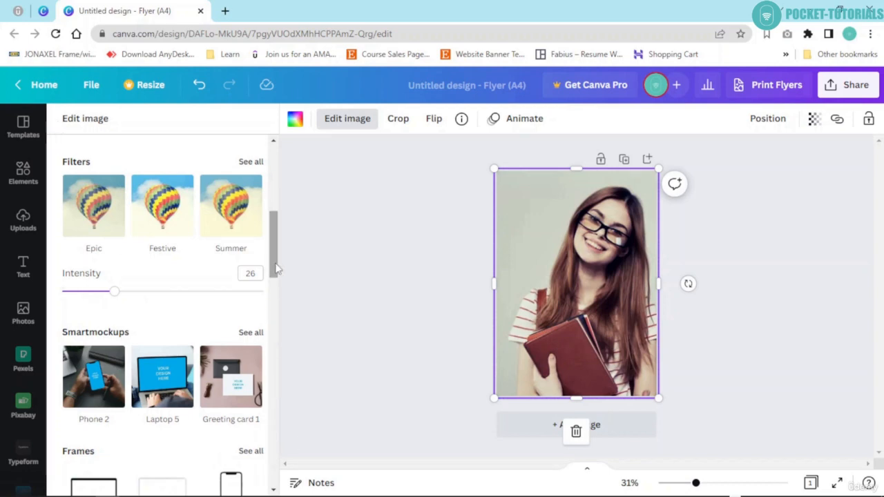
Try the Laptop 9 mockup from the Computers group of Smartmockups on the girl photo
scroll(276, 269, "down", 2)
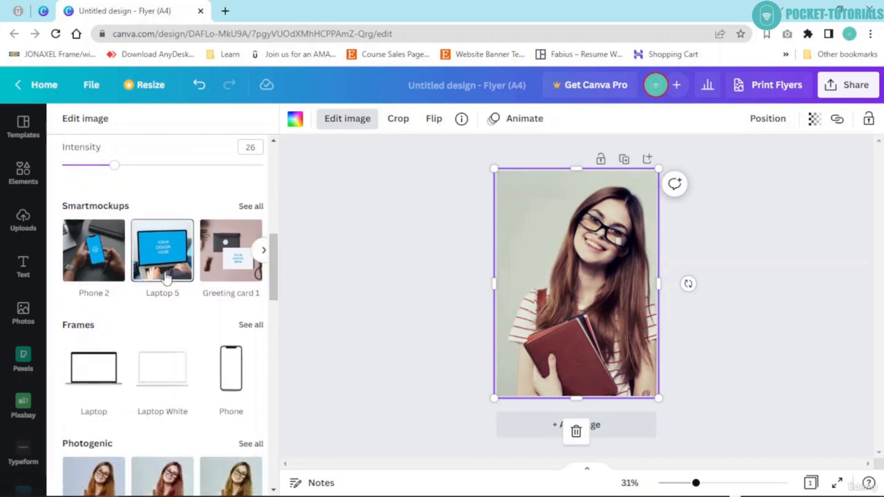
left_click(250, 207)
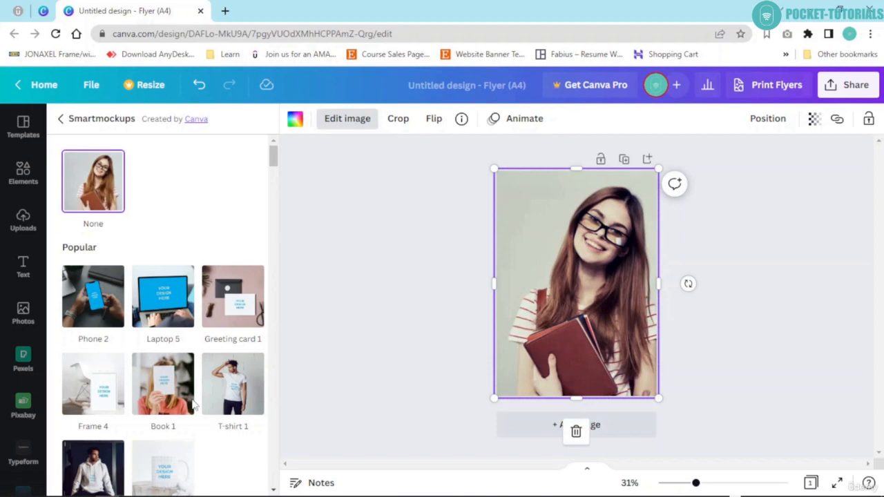
scroll(274, 166, "down", 1)
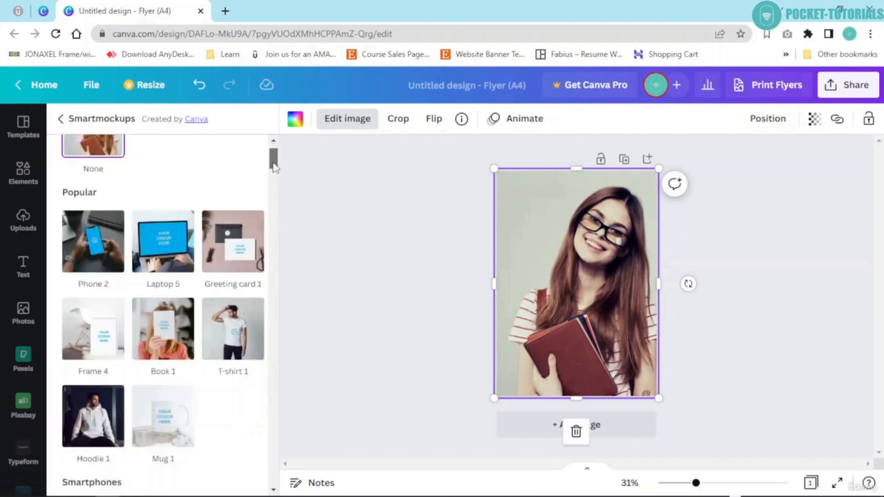
left_click_drag(274, 166, 282, 238)
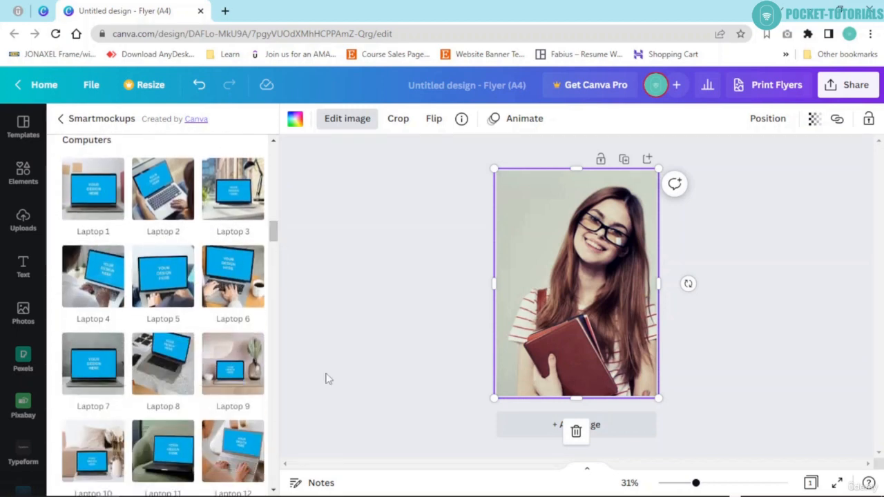
left_click(228, 377)
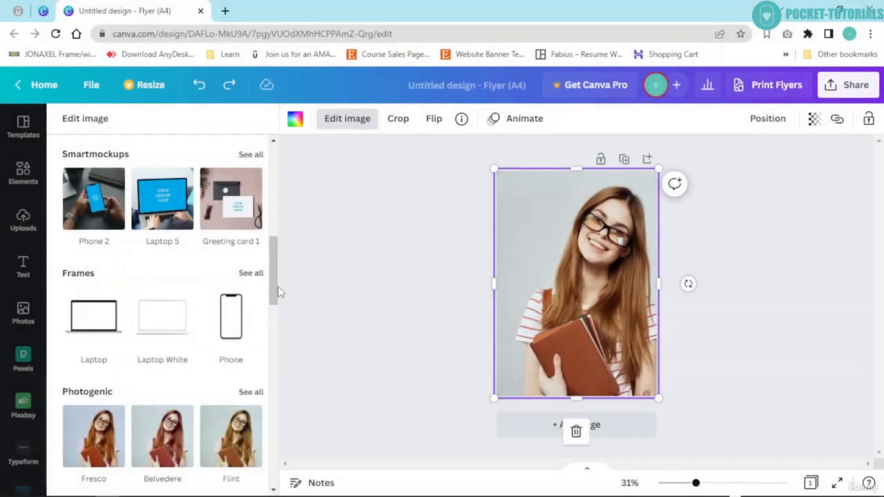
Try the Belvedere effect from the Natural group of the Photogenic collection on the girl photo
left_click_drag(274, 292, 276, 325)
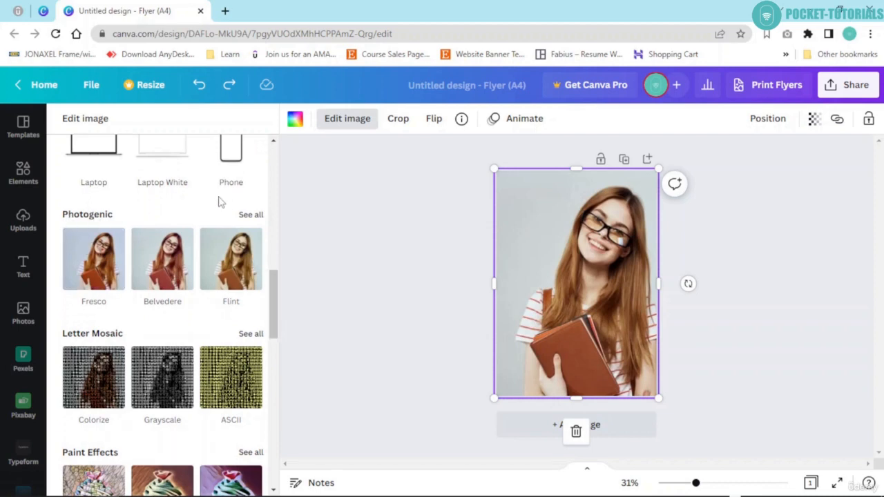
left_click(250, 216)
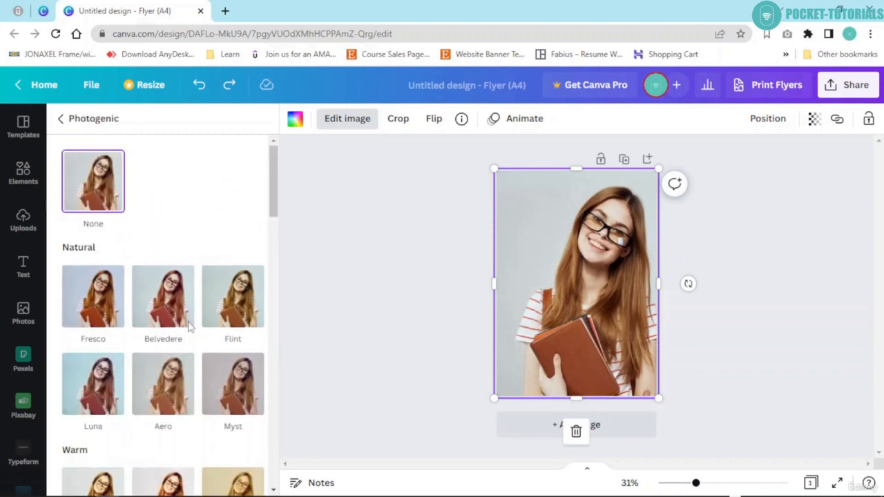
left_click_drag(274, 198, 298, 187)
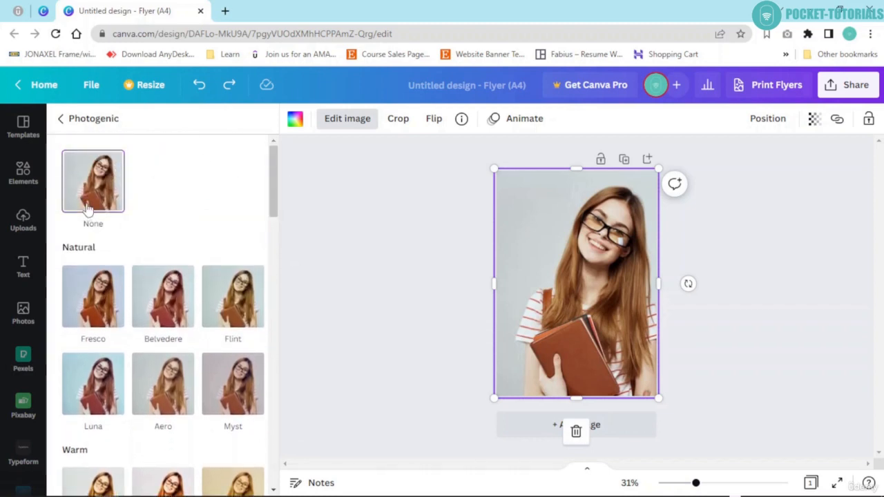
left_click(164, 310)
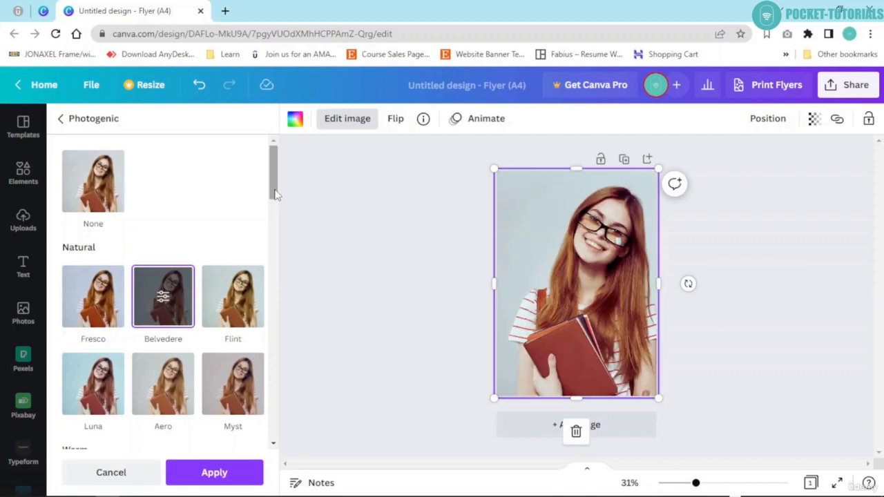
Try the Tundra effect from the Cool group and the Hibiscus effect from the Colour Pop group of Photogenic on the girl photo
left_click_drag(272, 200, 286, 272)
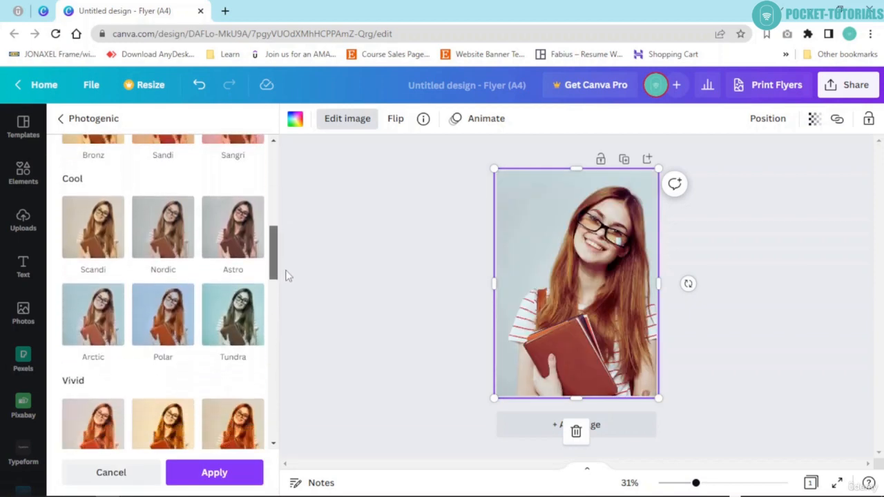
left_click(232, 315)
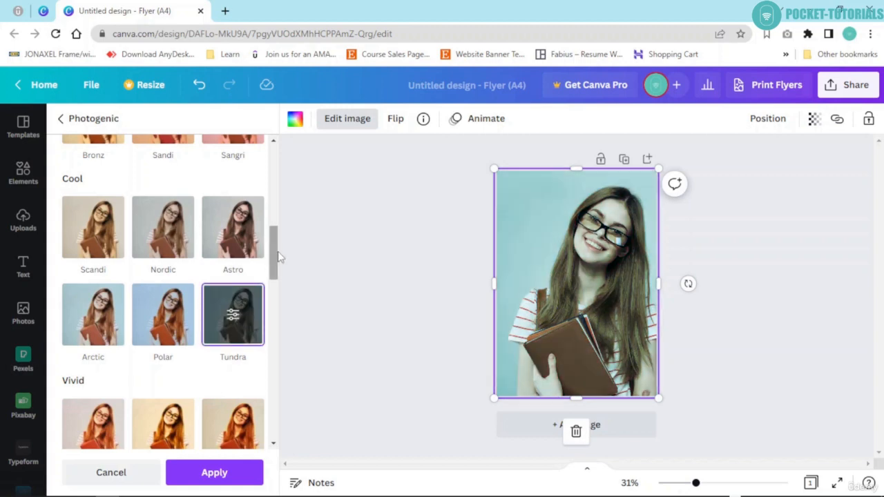
left_click_drag(274, 257, 274, 324)
left_click_drag(271, 362, 270, 429)
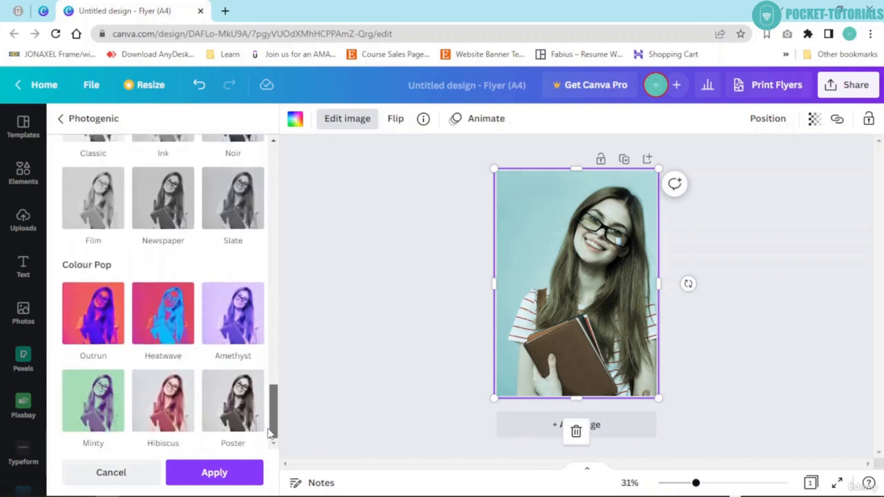
left_click(163, 400)
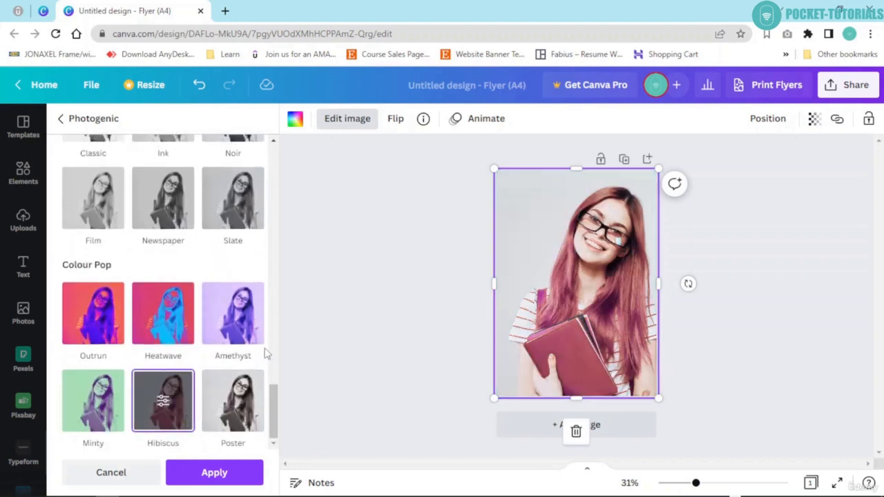
Reset the girl photo's Photogenic effect to None and return to the image editing options
left_click_drag(272, 404, 288, 161)
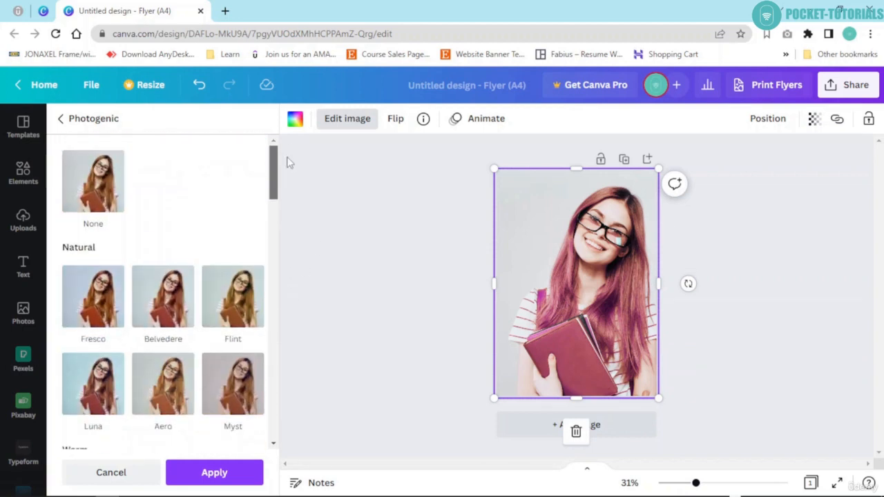
left_click(95, 195)
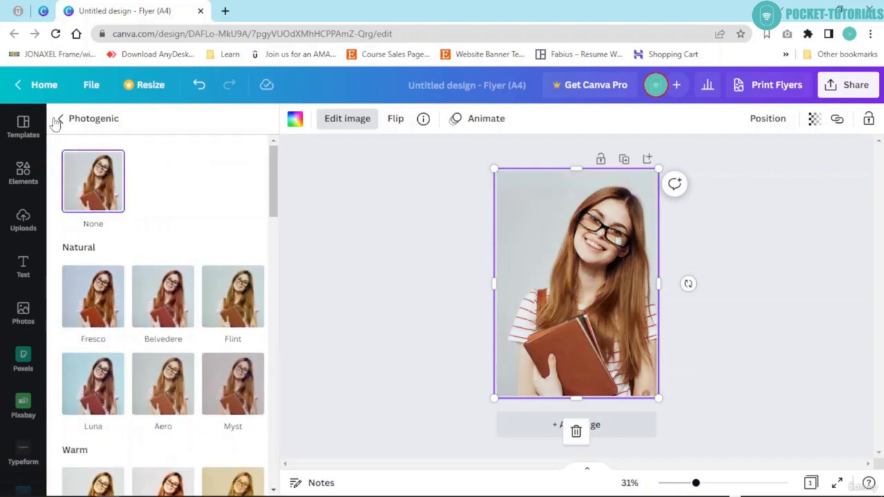
left_click(61, 119)
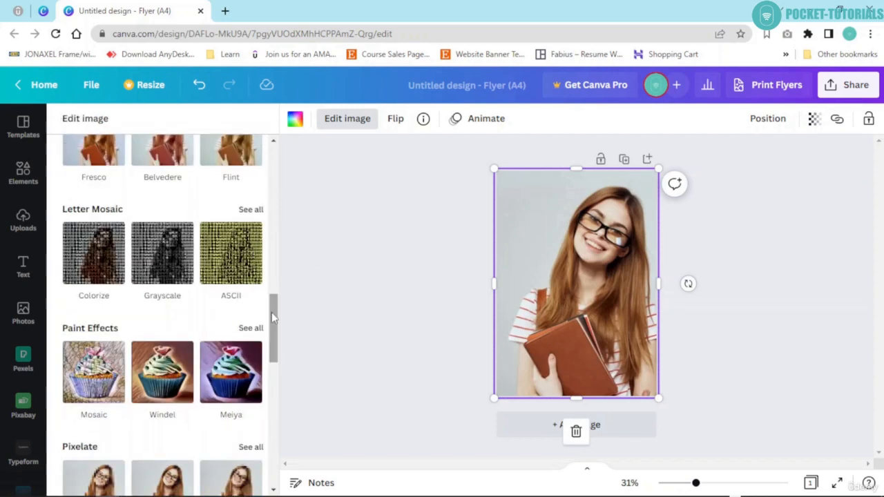
Apply the Windel paint effect to the girl photo with its intensity set to 0.44
mouse_move(271, 313)
left_mouse_down()
mouse_move(274, 395)
mouse_move(287, 334)
left_mouse_up()
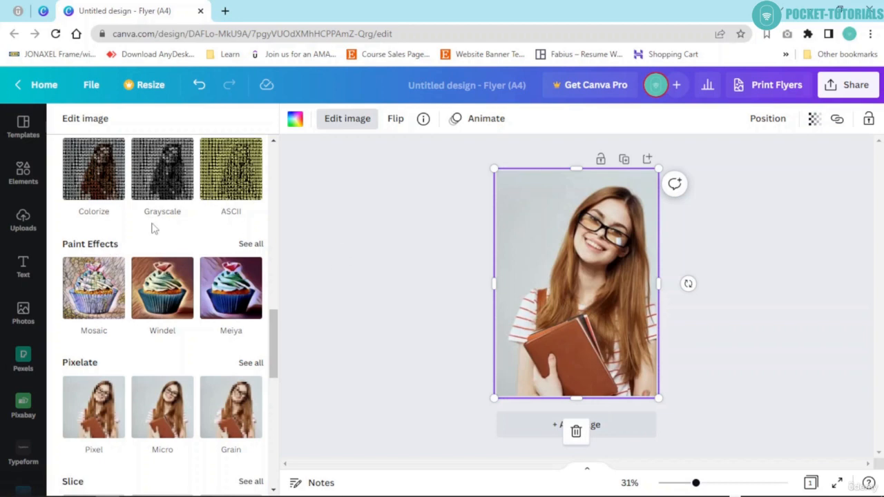
left_click(251, 245)
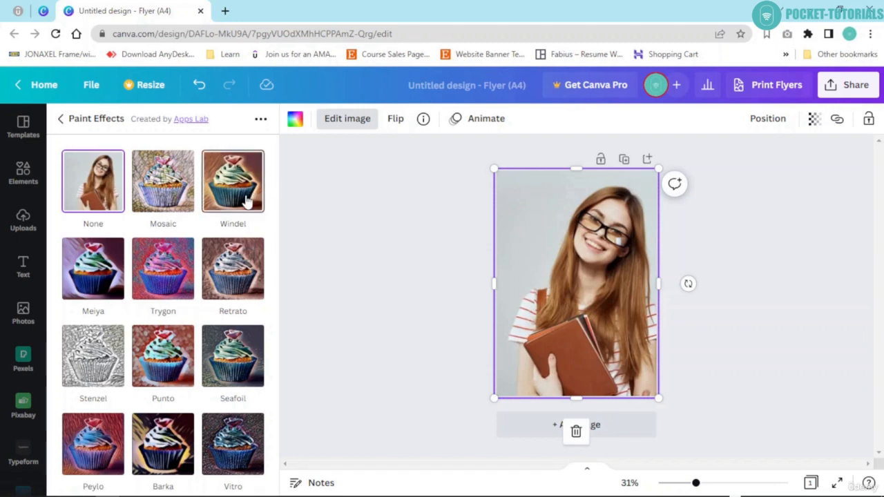
left_click(248, 197)
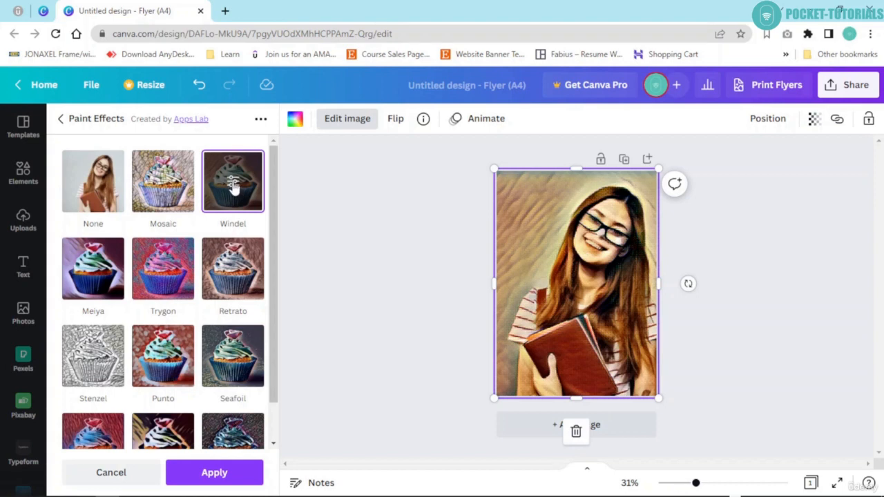
left_click(233, 185)
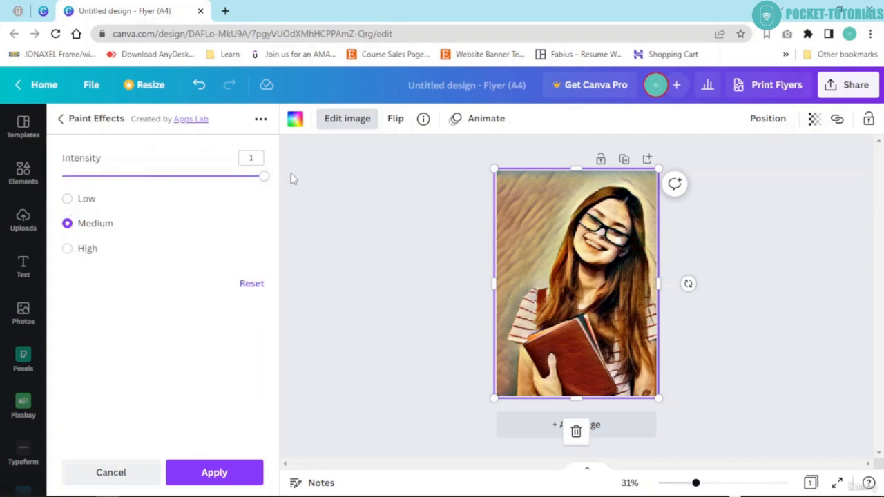
mouse_move(265, 181)
left_mouse_down()
mouse_move(170, 178)
mouse_move(152, 186)
left_mouse_up()
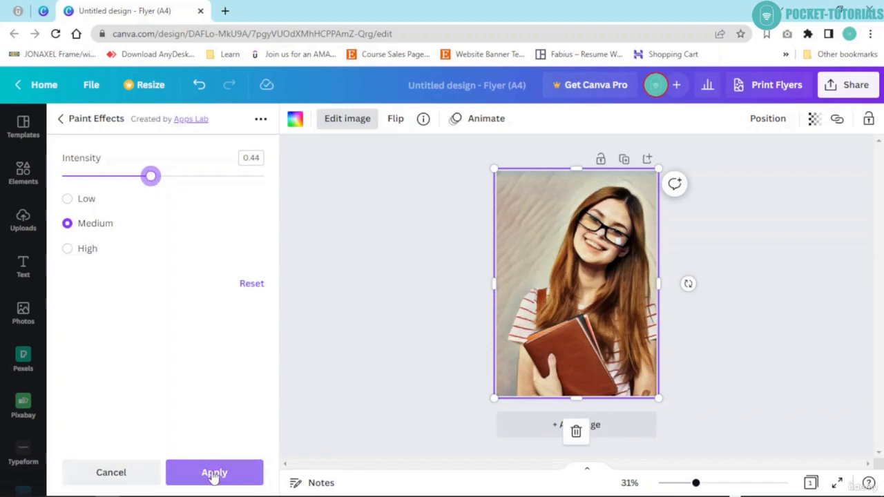
left_click(214, 473)
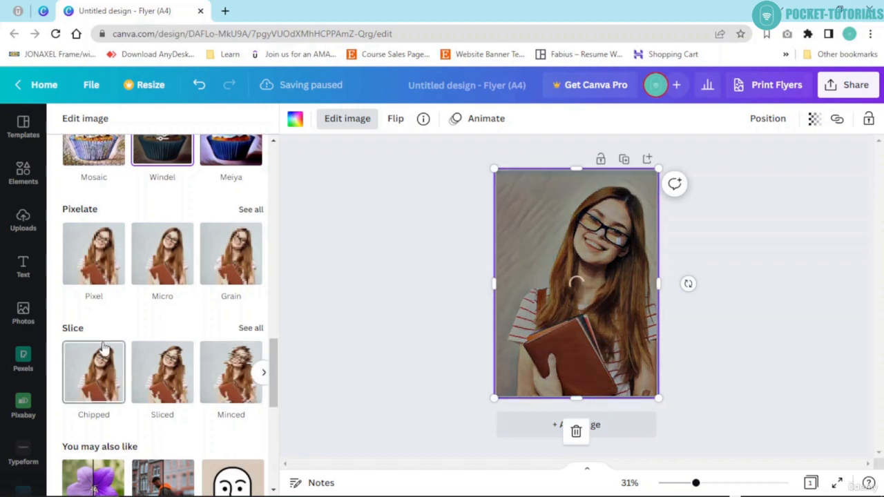
left_click(103, 349)
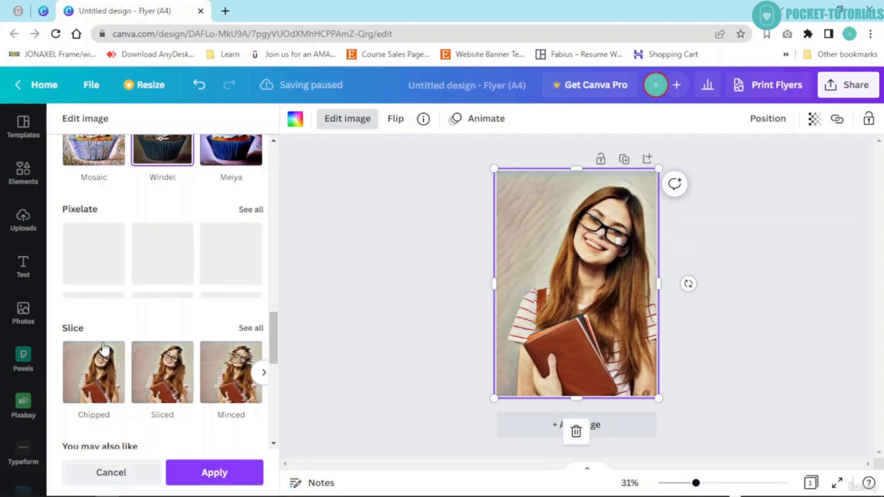
scroll(276, 317, "up", 3)
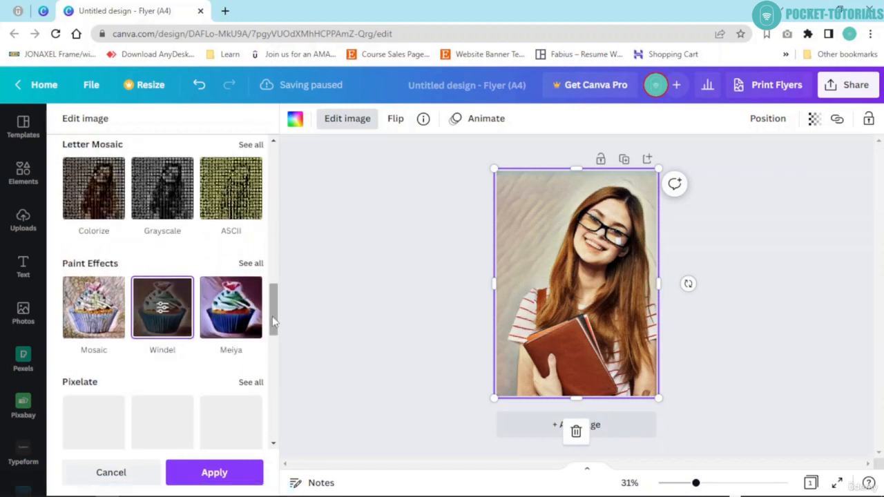
left_click_drag(276, 321, 277, 369)
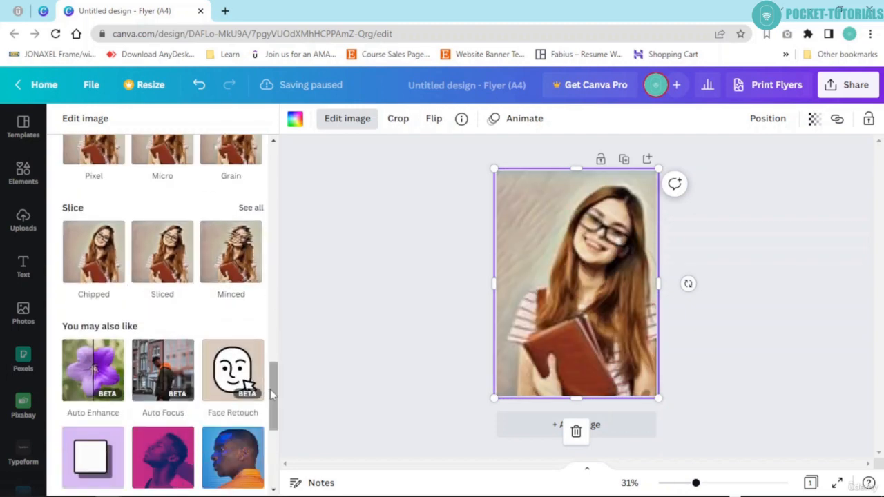
left_click_drag(274, 400, 275, 447)
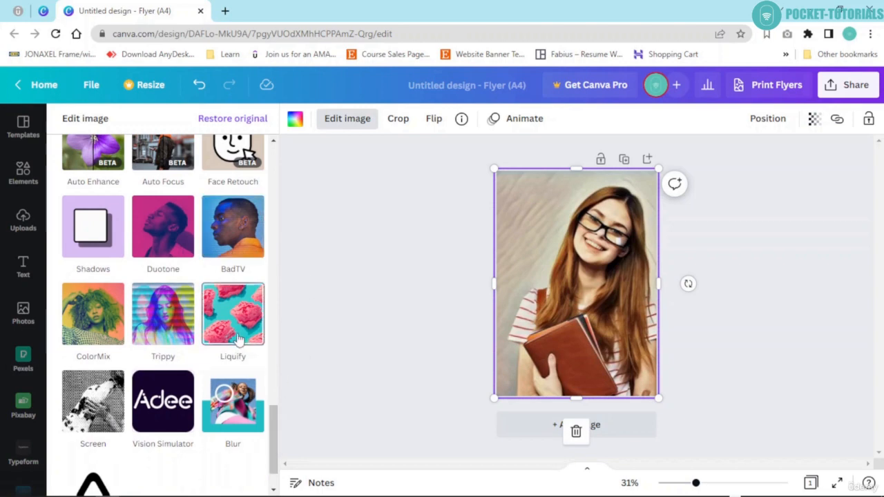
Apply the Polaroid White frame from the full Frames collection to the girl photo with the crop position set to -30
mouse_move(274, 436)
left_mouse_down()
mouse_move(276, 457)
mouse_move(290, 273)
left_mouse_up()
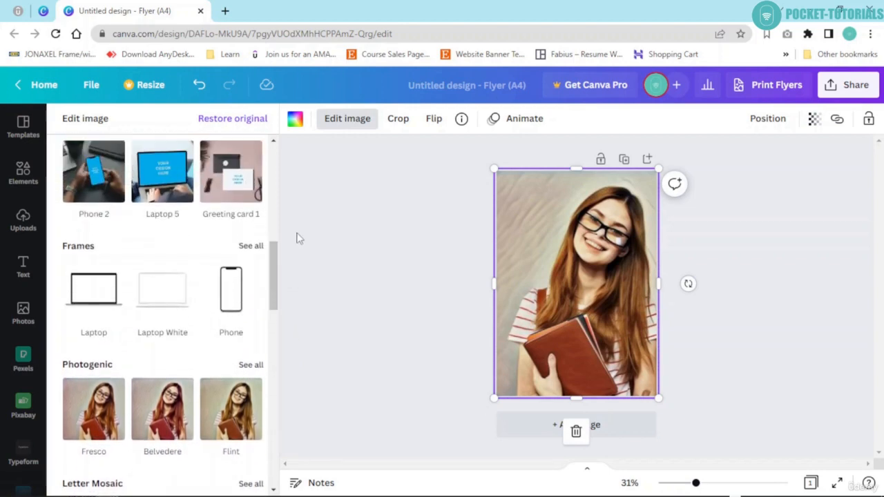
left_click(250, 247)
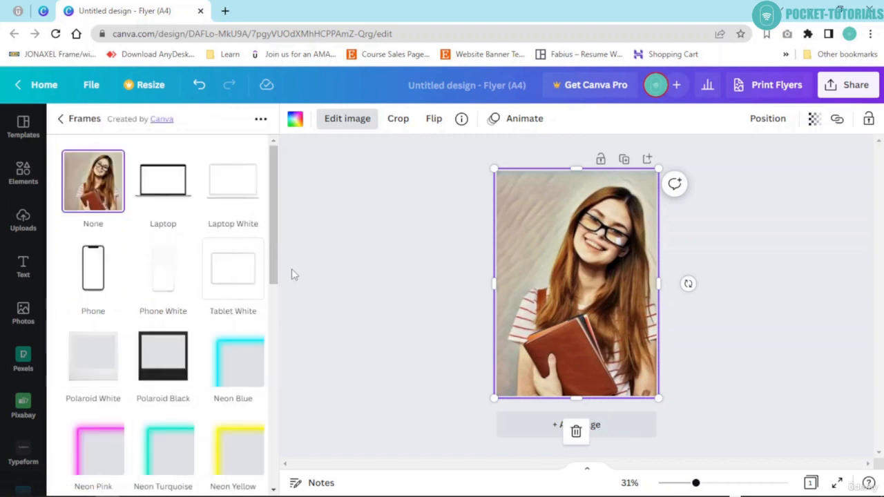
left_click_drag(272, 262, 270, 285)
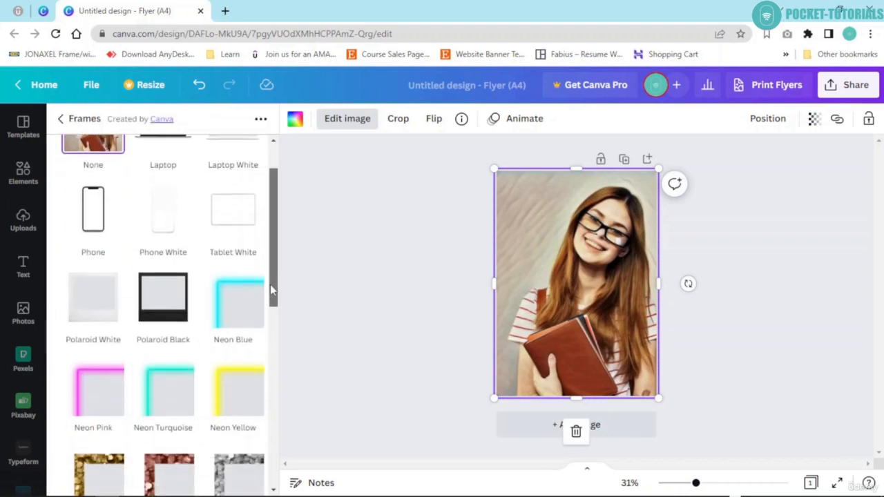
left_click(95, 308)
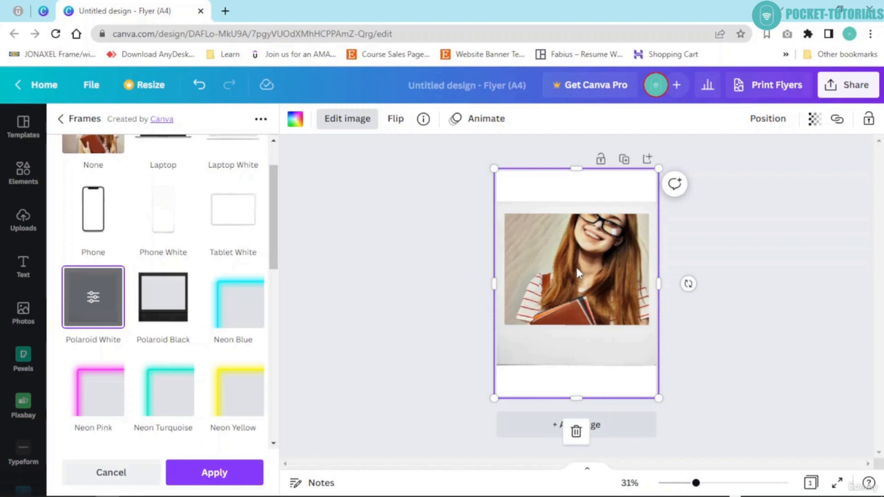
left_click(96, 302)
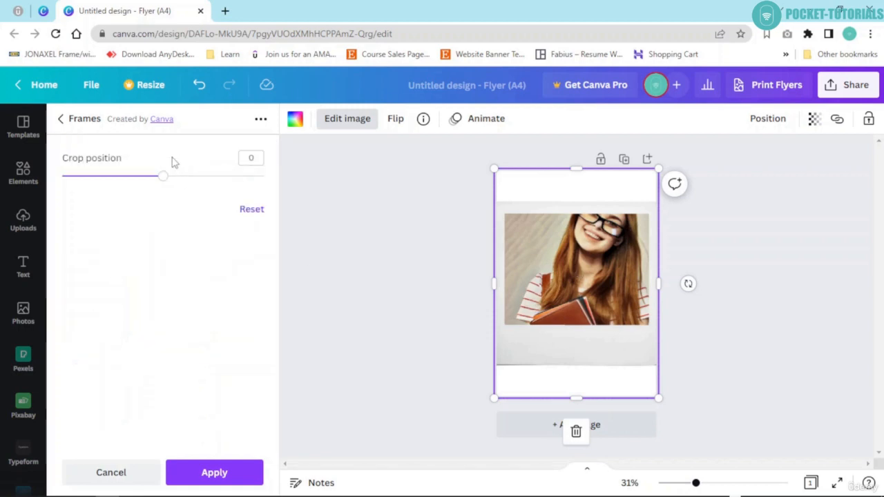
left_click_drag(163, 179, 103, 181)
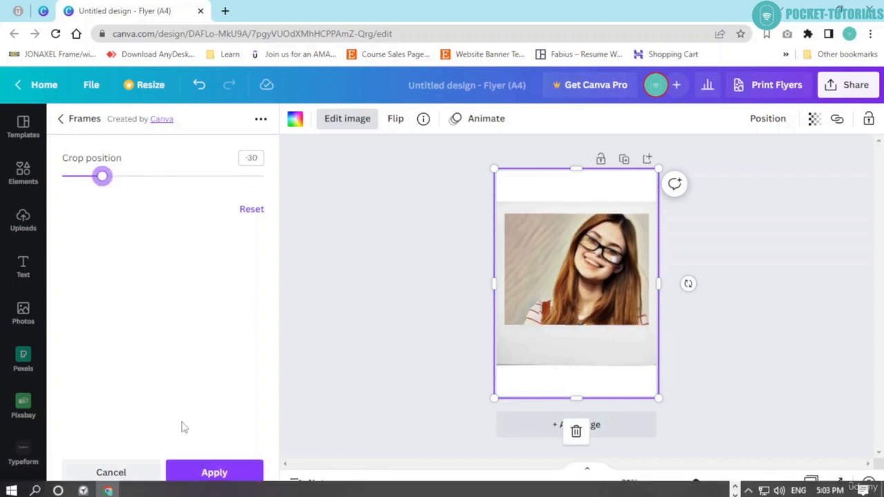
left_click(221, 477)
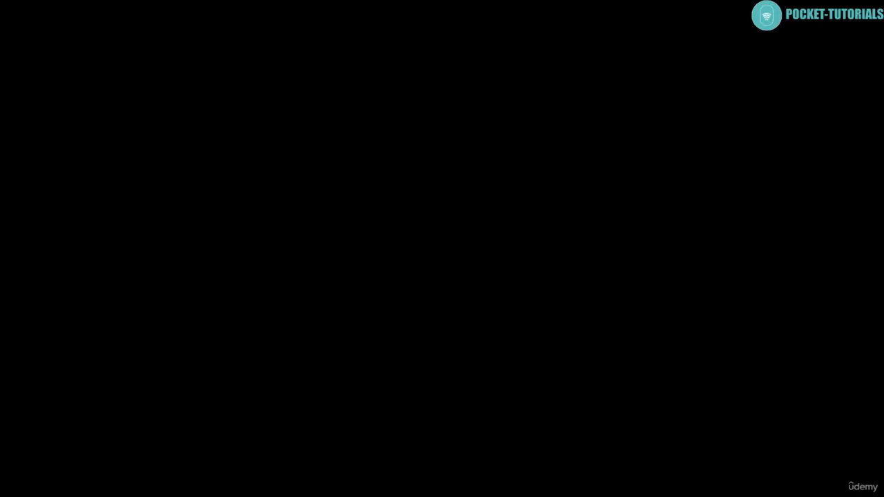